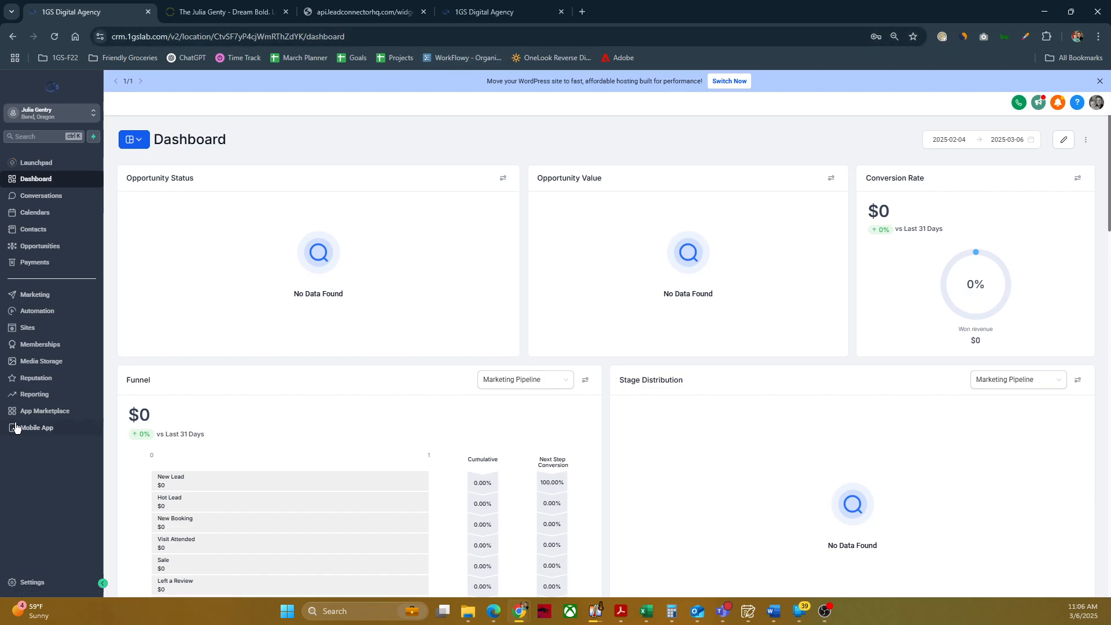
Step: Open the phone number settings and bring up the list of United States phone numbers available for purchase
{"action": "left_click", "coordinate": [39, 587]}
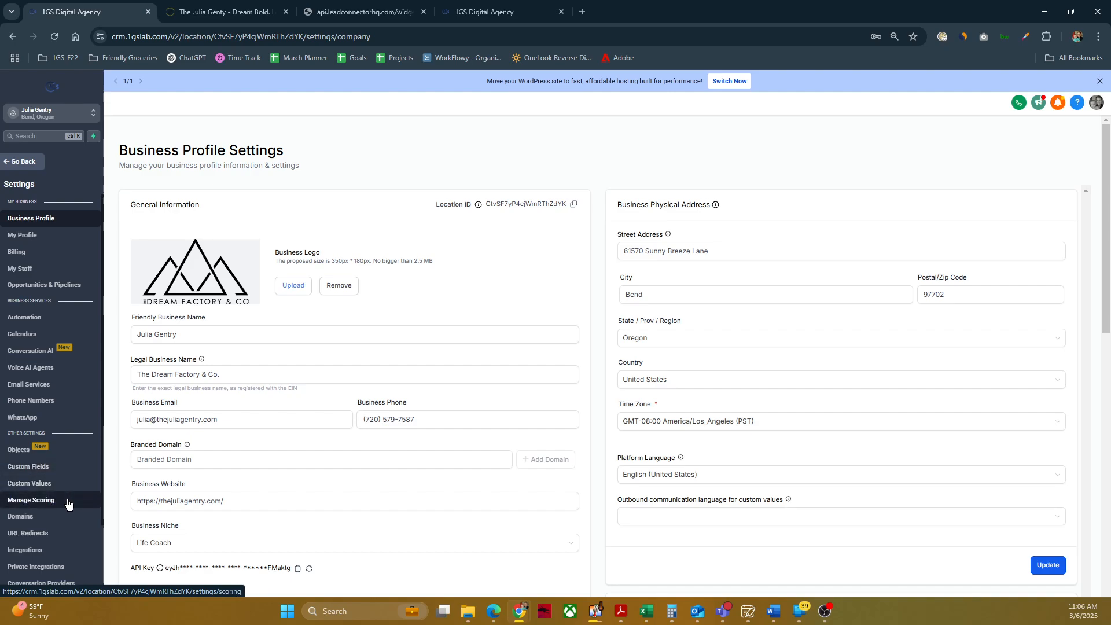
{"action": "left_click", "coordinate": [48, 408]}
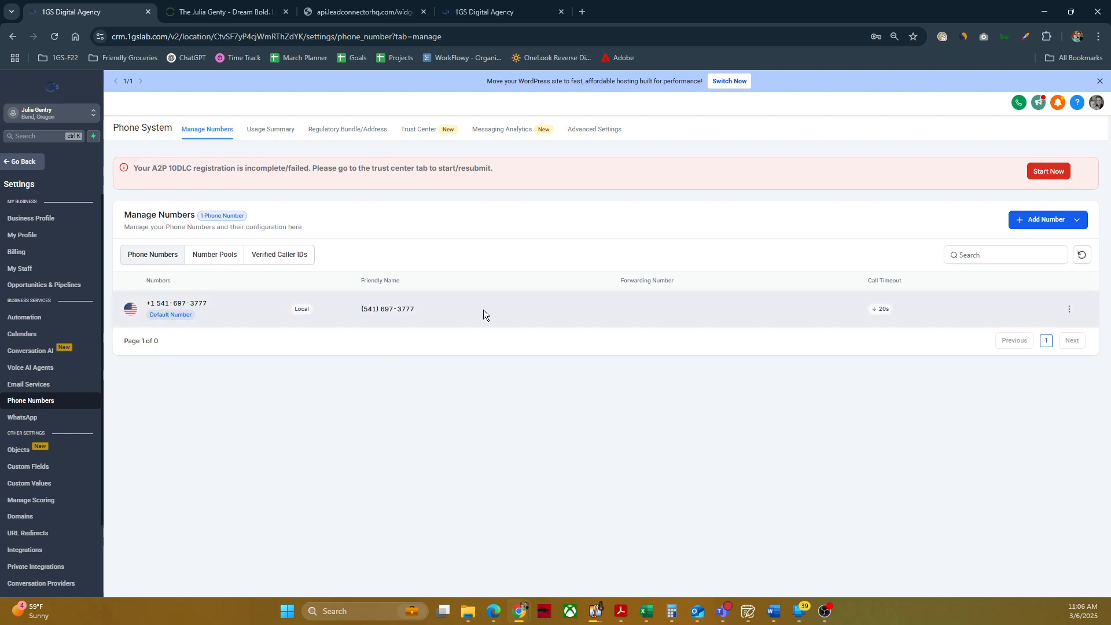
{"action": "left_click", "coordinate": [1056, 222]}
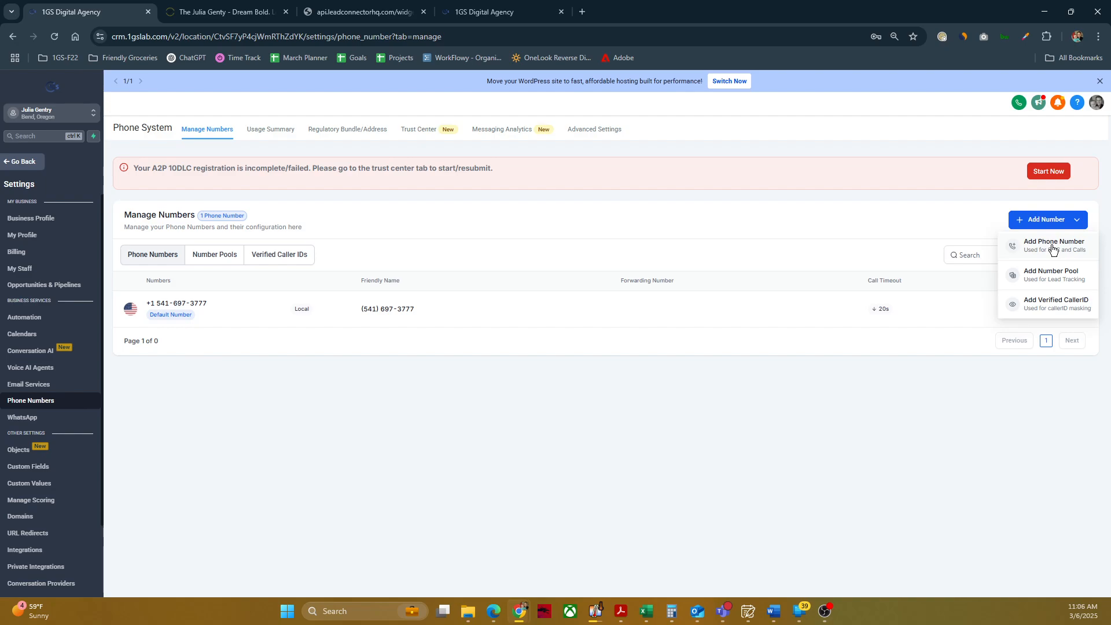
{"action": "left_click", "coordinate": [1048, 249]}
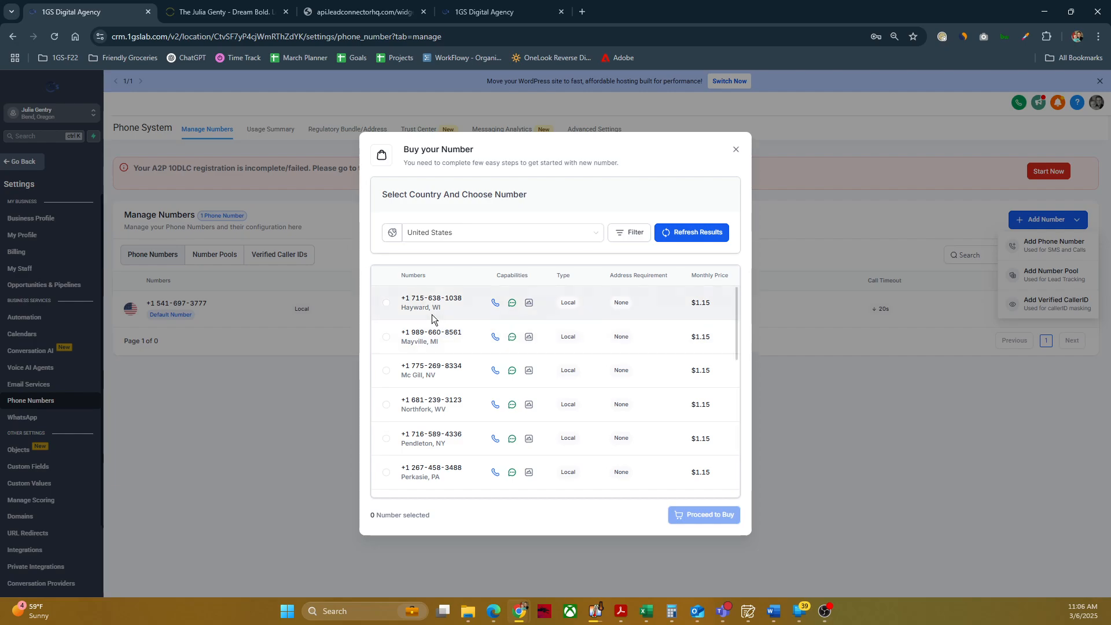
{"action": "scroll", "coordinate": [435, 375], "scroll_direction": "down", "scroll_amount": 8}
{"action": "scroll", "coordinate": [432, 376], "scroll_direction": "up", "scroll_amount": 7}
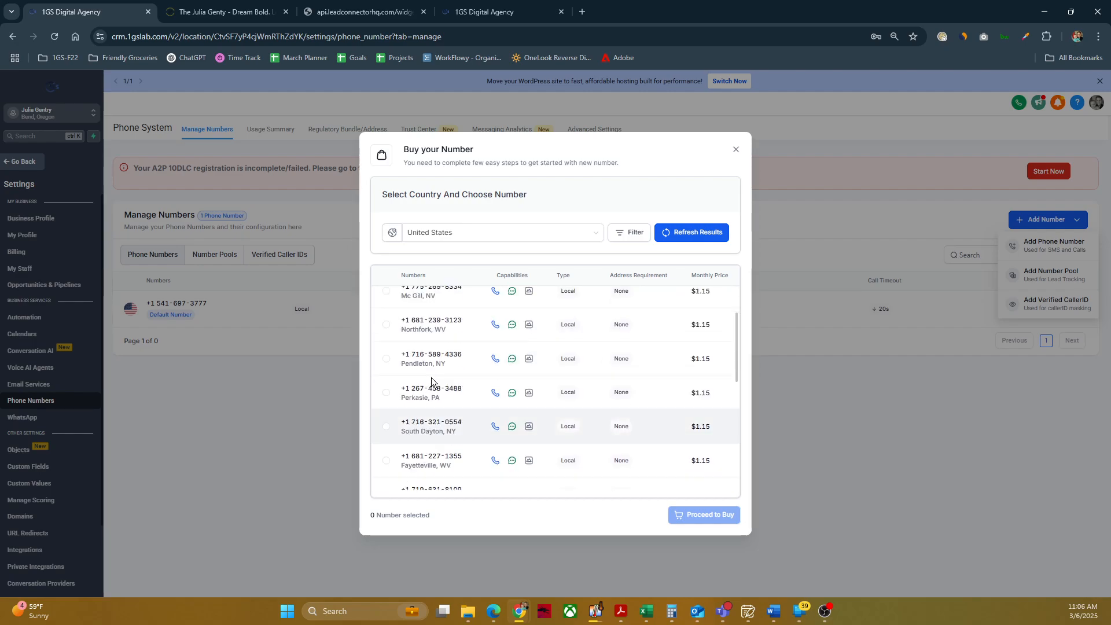
{"action": "scroll", "coordinate": [431, 382], "scroll_direction": "up", "scroll_amount": 2}
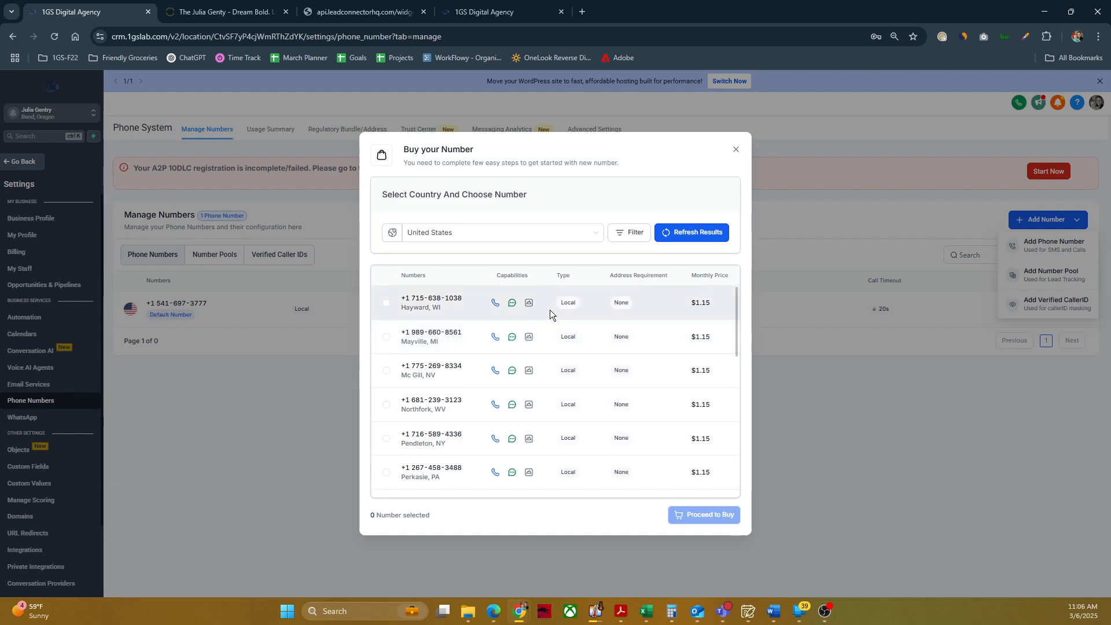
Step: Filter the available numbers to those whose first part matches 504 and browse the matching offers
{"action": "left_click", "coordinate": [621, 239]}
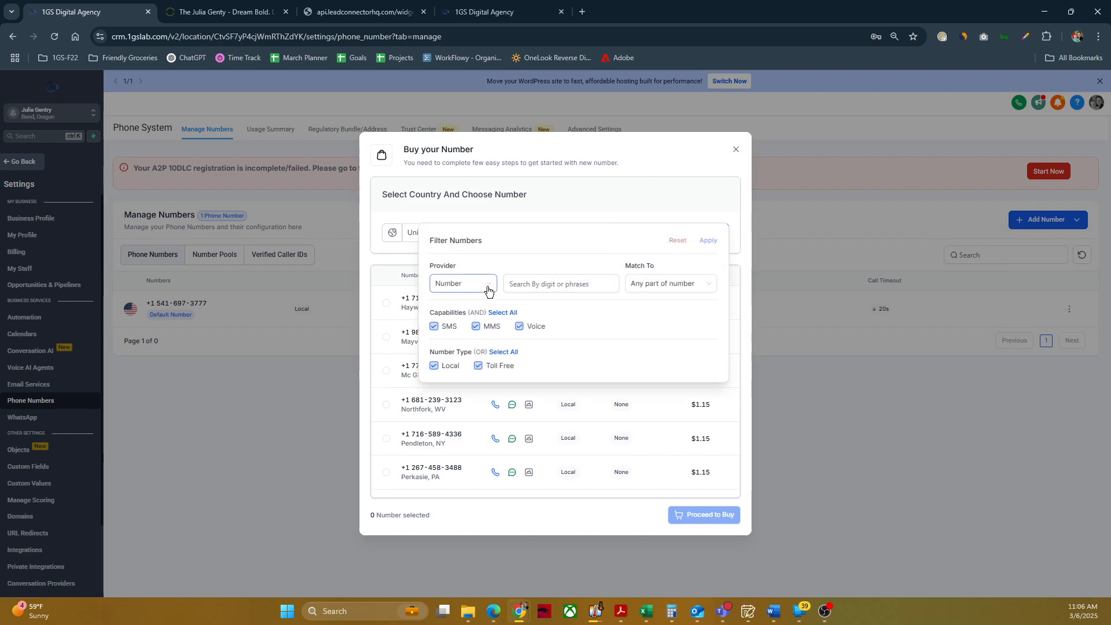
{"action": "left_click", "coordinate": [532, 284]}
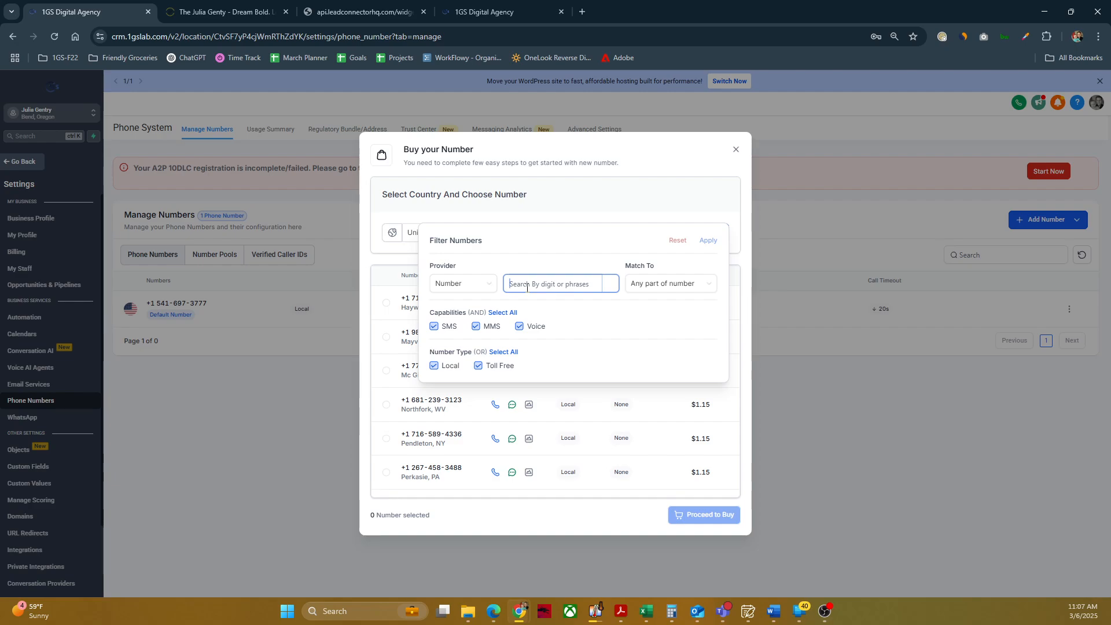
{"action": "type", "text": "504"}
{"action": "left_click", "coordinate": [666, 285]}
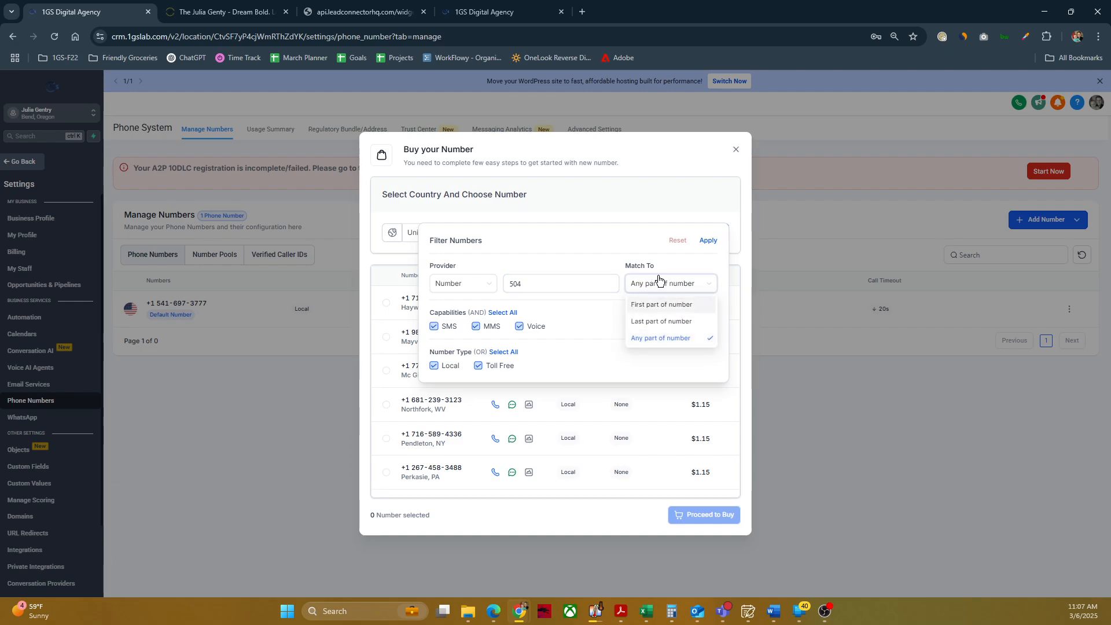
{"action": "left_click", "coordinate": [671, 306]}
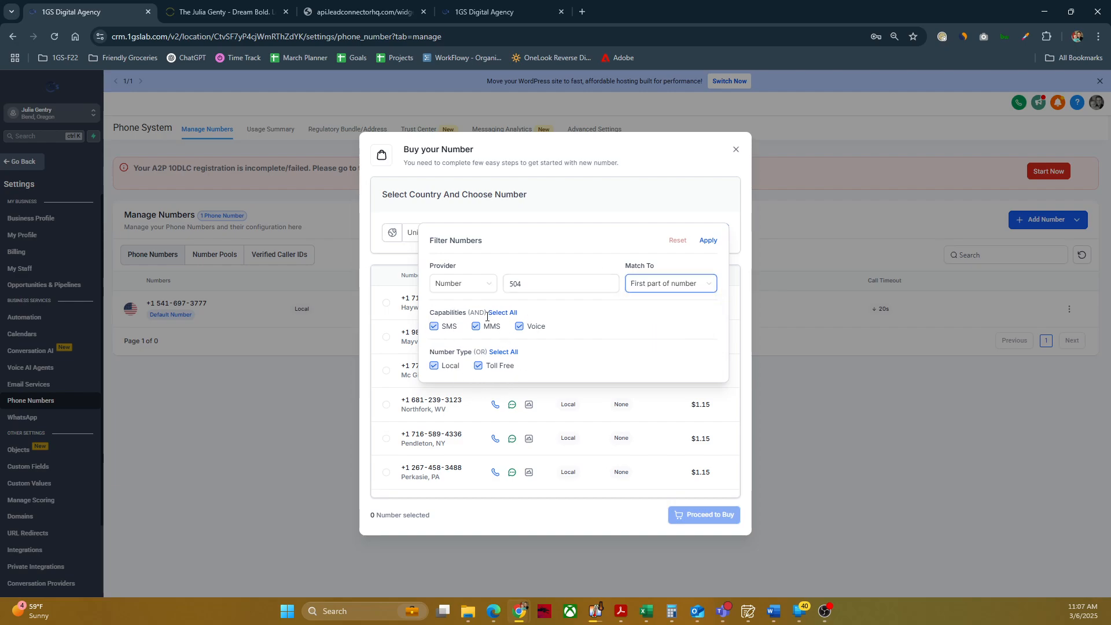
{"action": "left_click", "coordinate": [706, 241]}
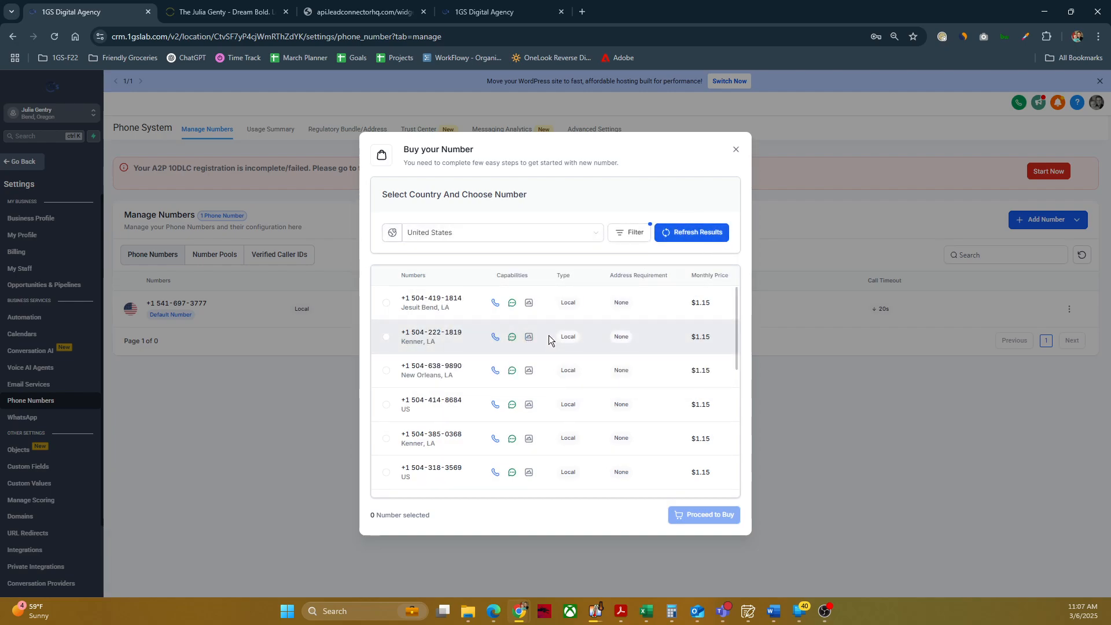
{"action": "scroll", "coordinate": [434, 353], "scroll_direction": "down", "scroll_amount": 6}
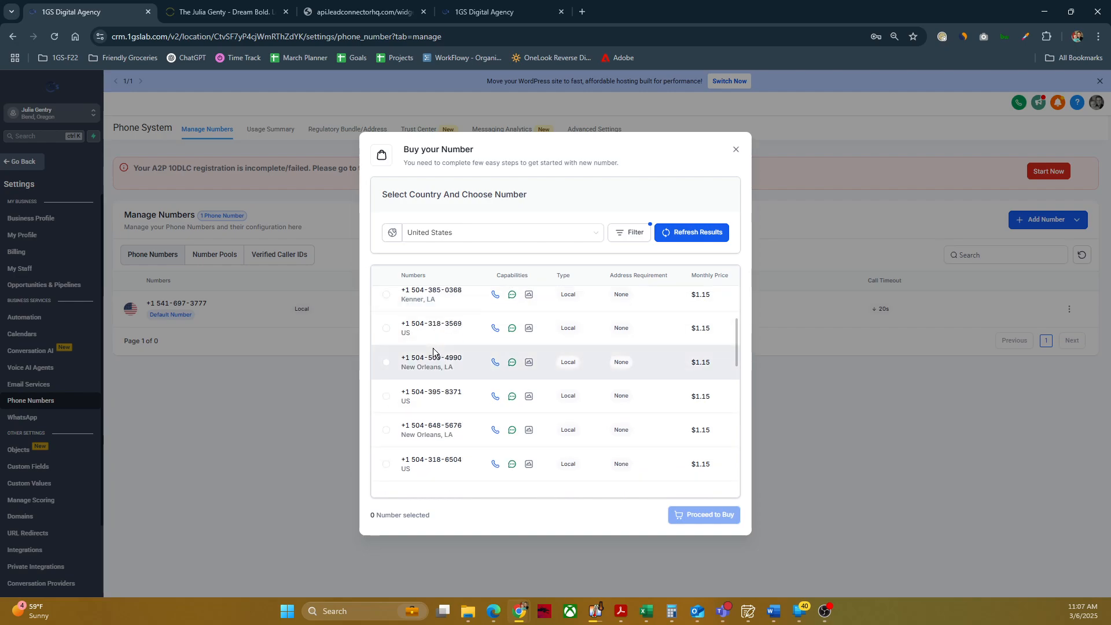
{"action": "scroll", "coordinate": [428, 384], "scroll_direction": "down", "scroll_amount": 5}
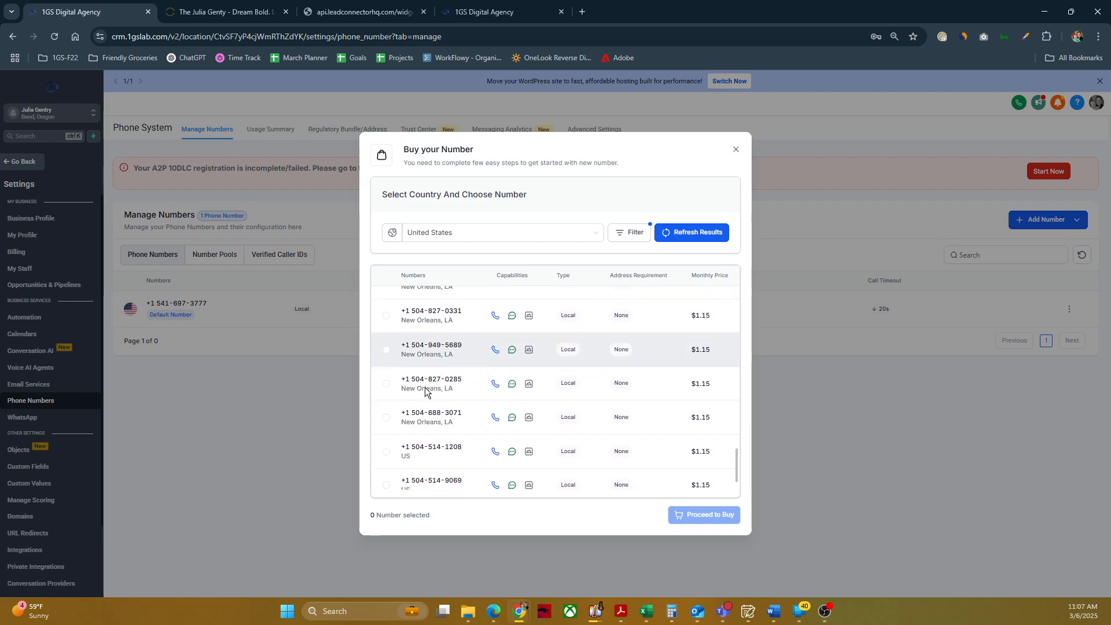
{"action": "scroll", "coordinate": [422, 380], "scroll_direction": "up", "scroll_amount": 10}
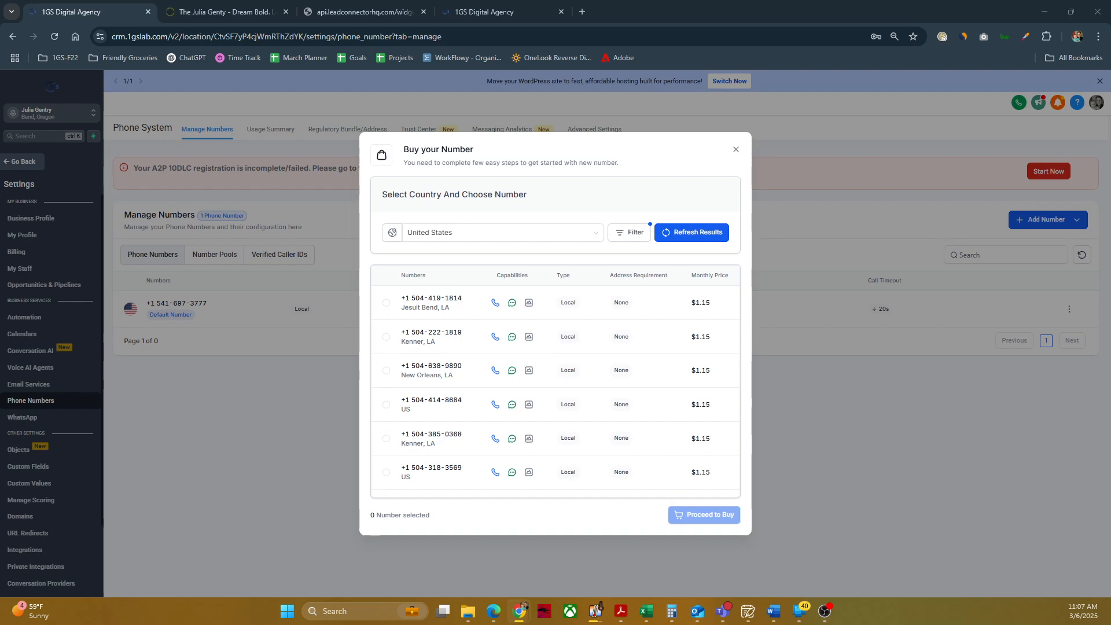
Step: Search the available numbers for area code 305, matching the first part of the number
{"action": "left_click", "coordinate": [609, 236]}
{"action": "double_click", "coordinate": [510, 284]}
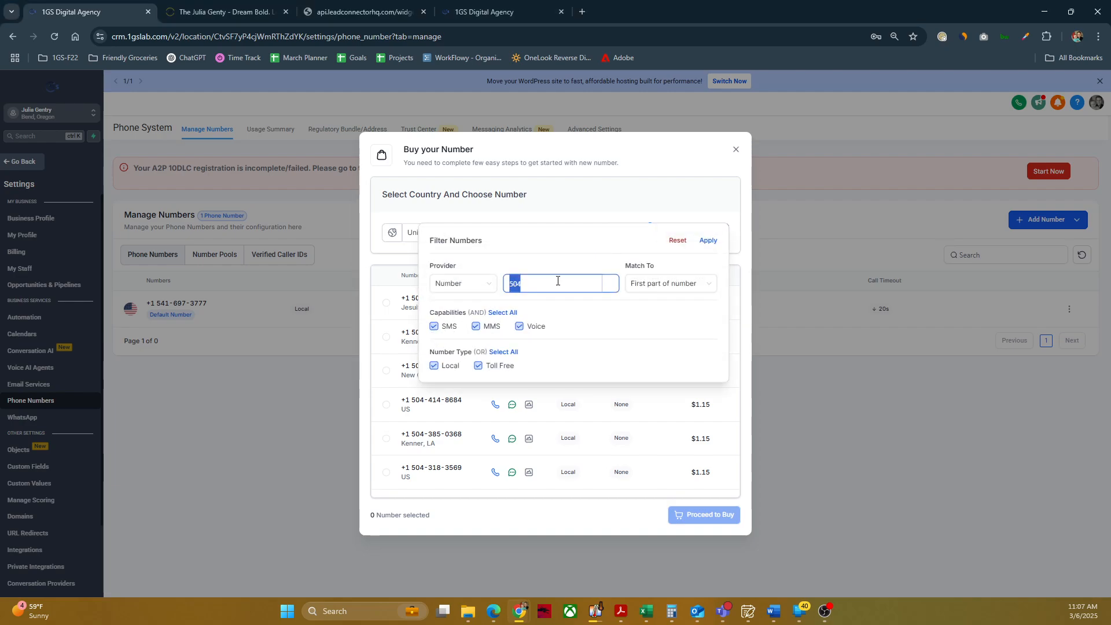
{"action": "type", "text": "305"}
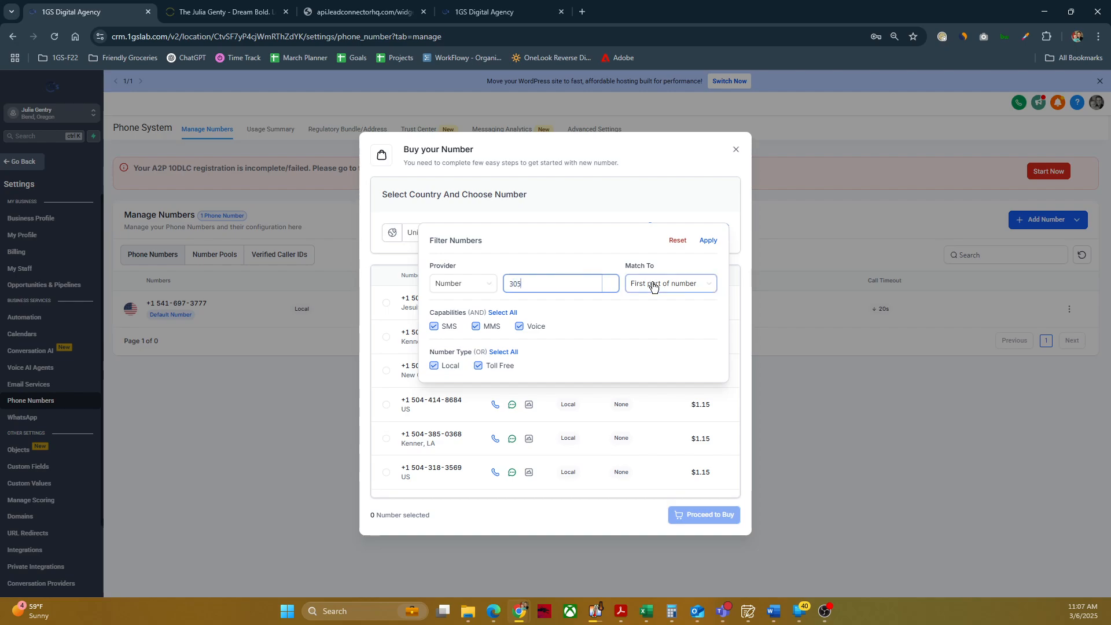
{"action": "left_click", "coordinate": [702, 242]}
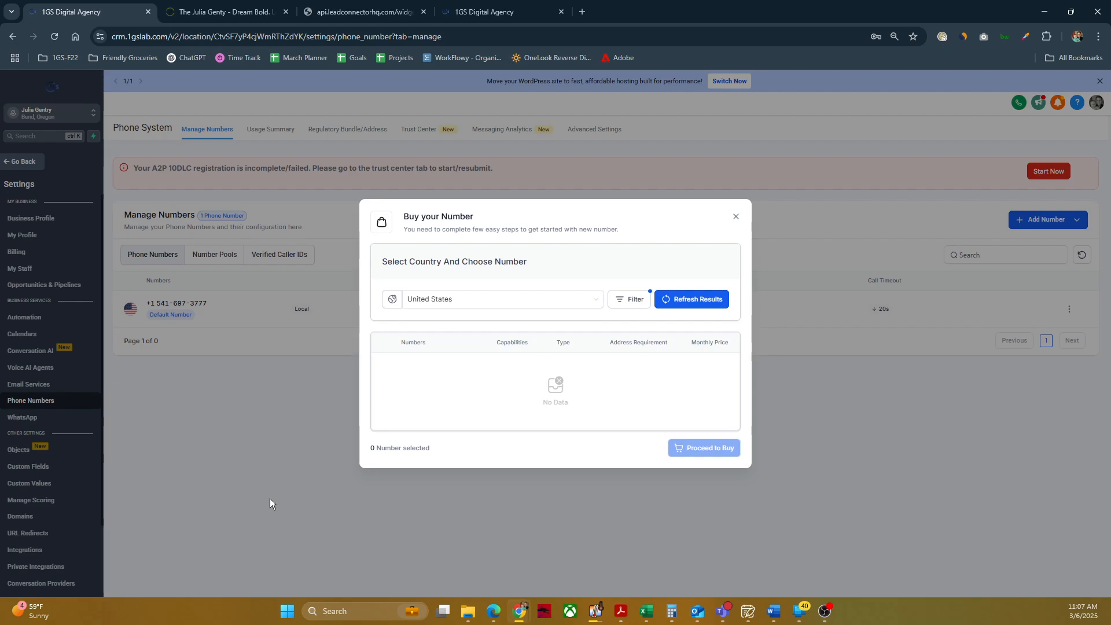
Step: Change the number filter to 645 and apply it to the available numbers
{"action": "left_click", "coordinate": [630, 300]}
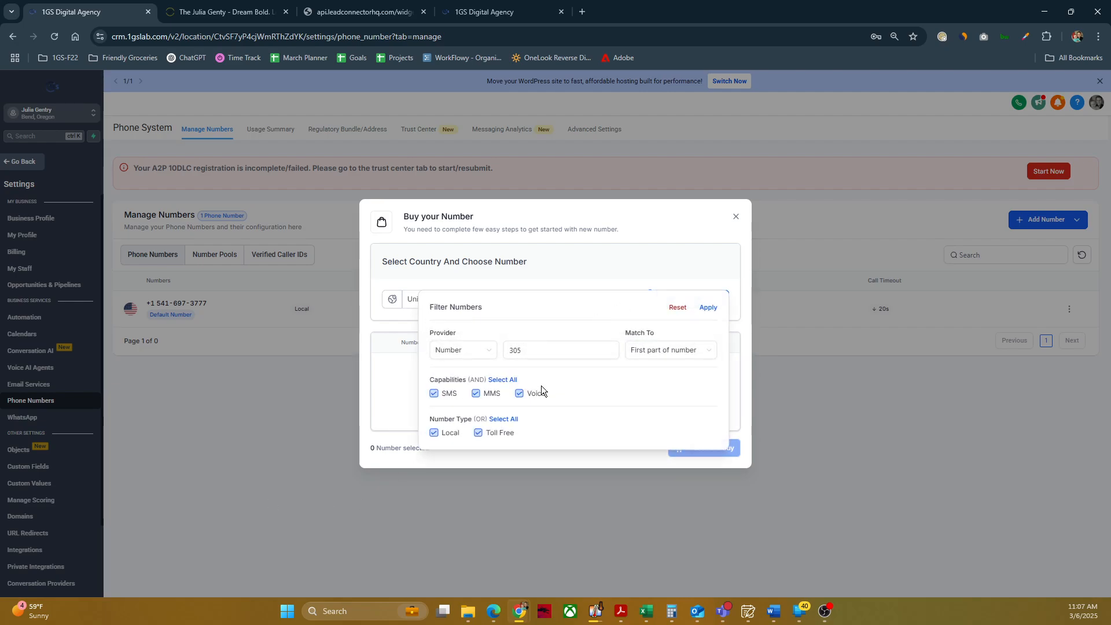
{"action": "left_click", "coordinate": [519, 349]}
{"action": "type", "text": "30"}
{"action": "left_click_drag", "start_coordinate": [519, 349], "coordinate": [489, 356]}
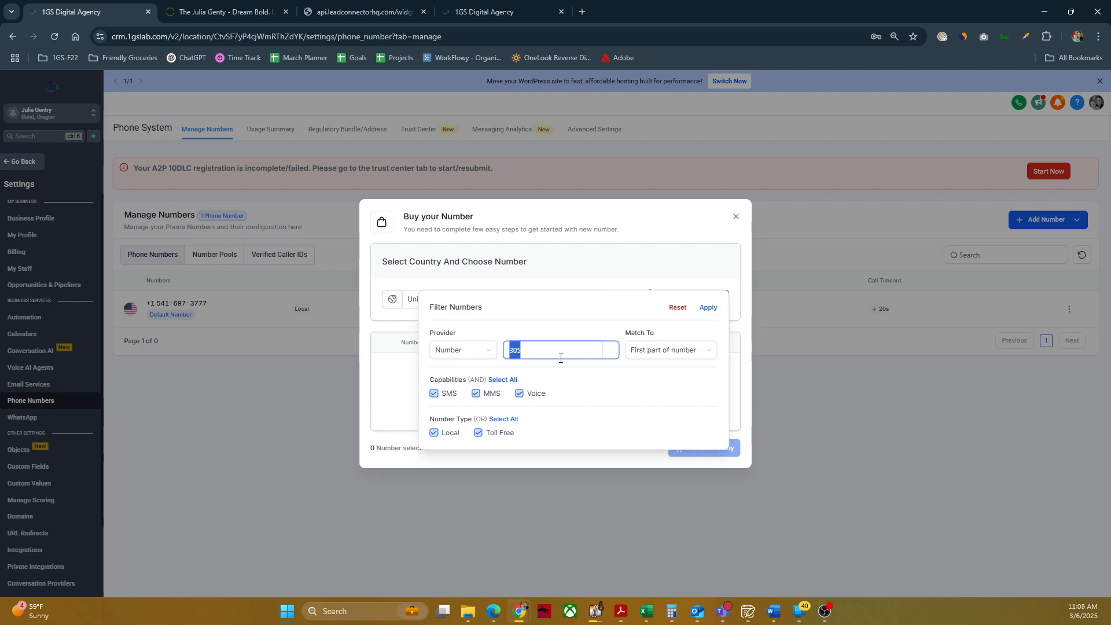
{"action": "left_click", "coordinate": [561, 358]}
{"action": "left_click", "coordinate": [706, 307]}
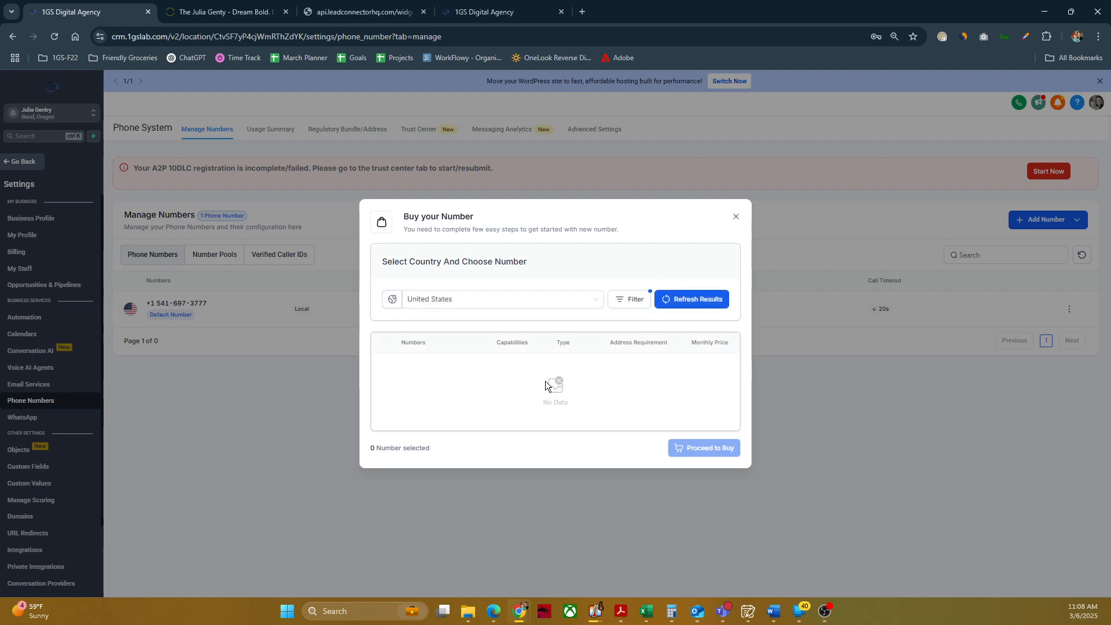
Step: Set the number filter to 954 and apply it to the available numbers
{"action": "left_click", "coordinate": [634, 300]}
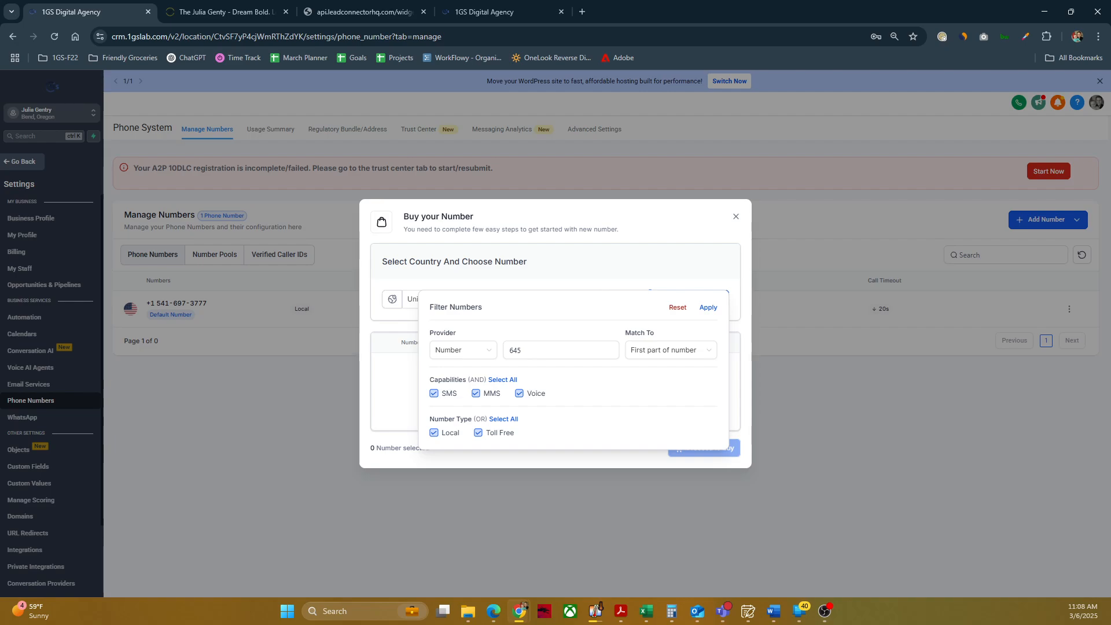
{"action": "left_click", "coordinate": [568, 350]}
{"action": "double_click", "coordinate": [568, 350]}
{"action": "type", "text": "954"}
{"action": "left_click", "coordinate": [707, 307]}
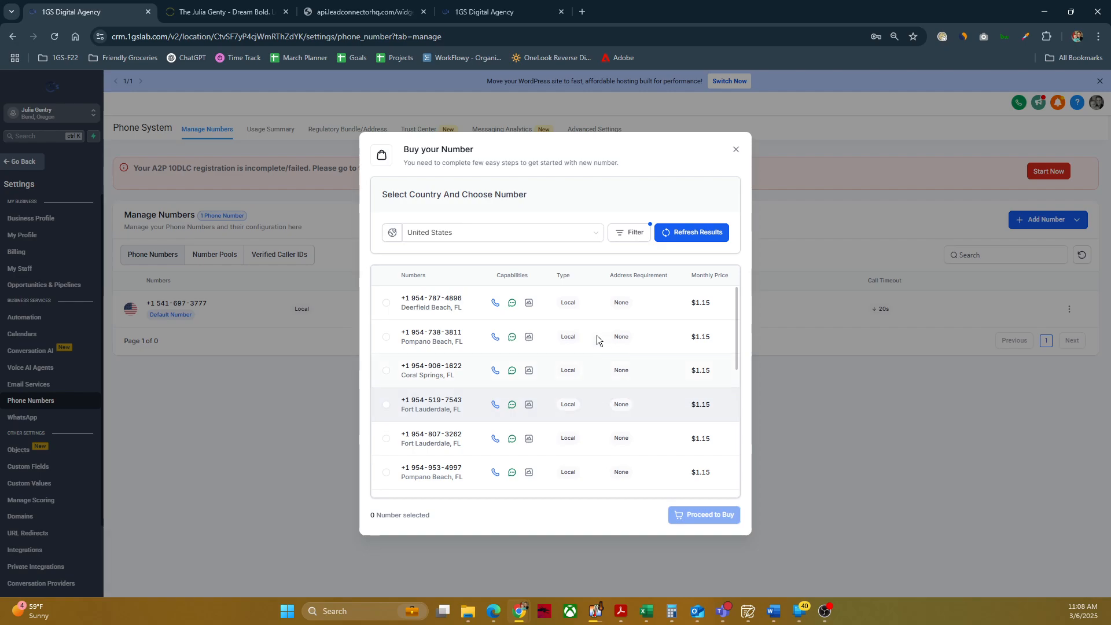
Step: Select the first Deerfield Beach, FL number among the offers and close the purchase dialog without buying it
{"action": "scroll", "coordinate": [490, 373], "scroll_direction": "down", "scroll_amount": 2}
{"action": "scroll", "coordinate": [469, 380], "scroll_direction": "up", "scroll_amount": 5}
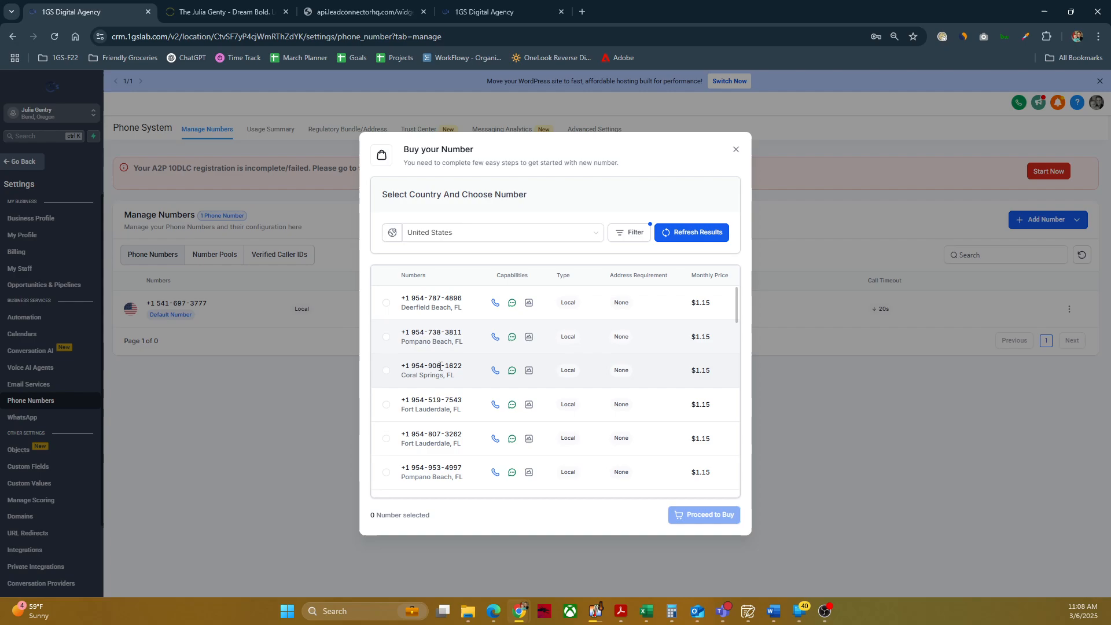
{"action": "left_click", "coordinate": [386, 311]}
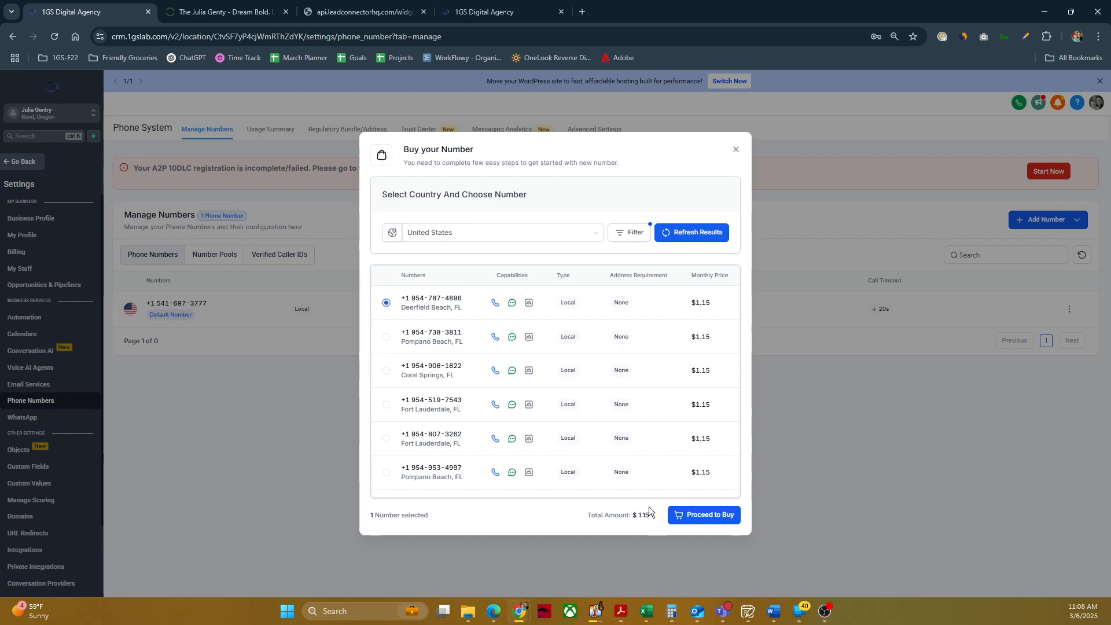
{"action": "scroll", "coordinate": [464, 415], "scroll_direction": "down", "scroll_amount": 10}
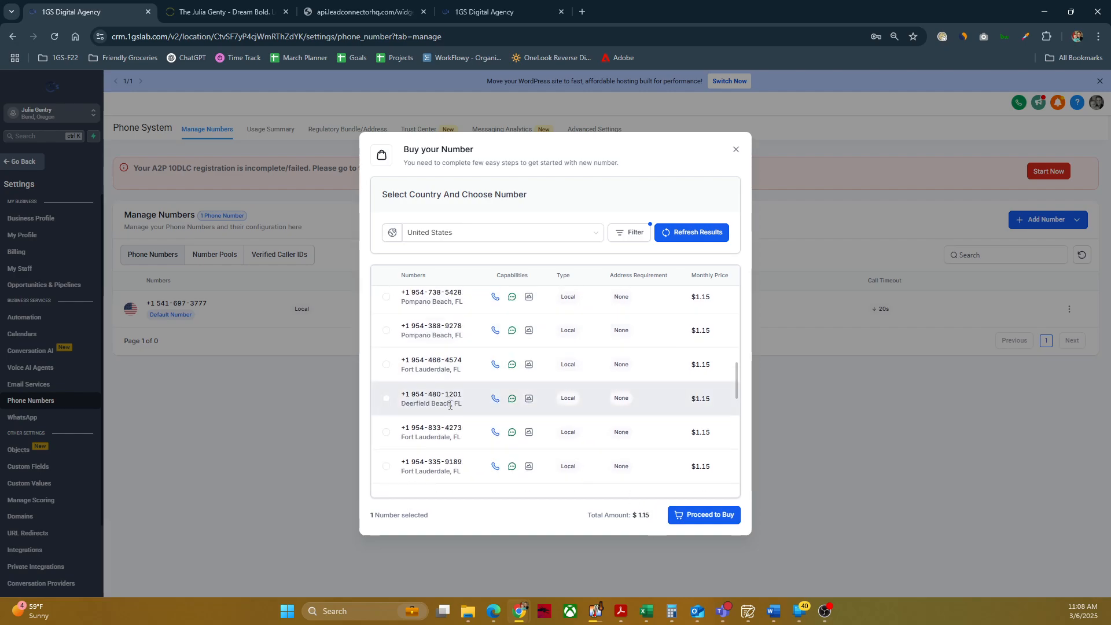
{"action": "scroll", "coordinate": [635, 493], "scroll_direction": "down", "scroll_amount": 1}
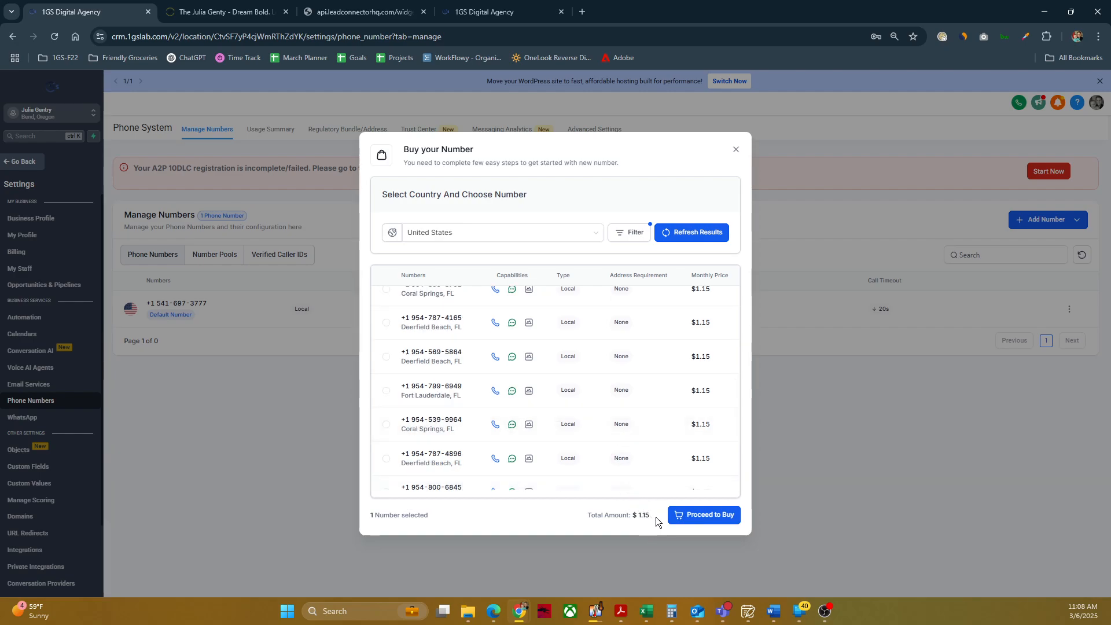
{"action": "scroll", "coordinate": [636, 457], "scroll_direction": "down", "scroll_amount": 3}
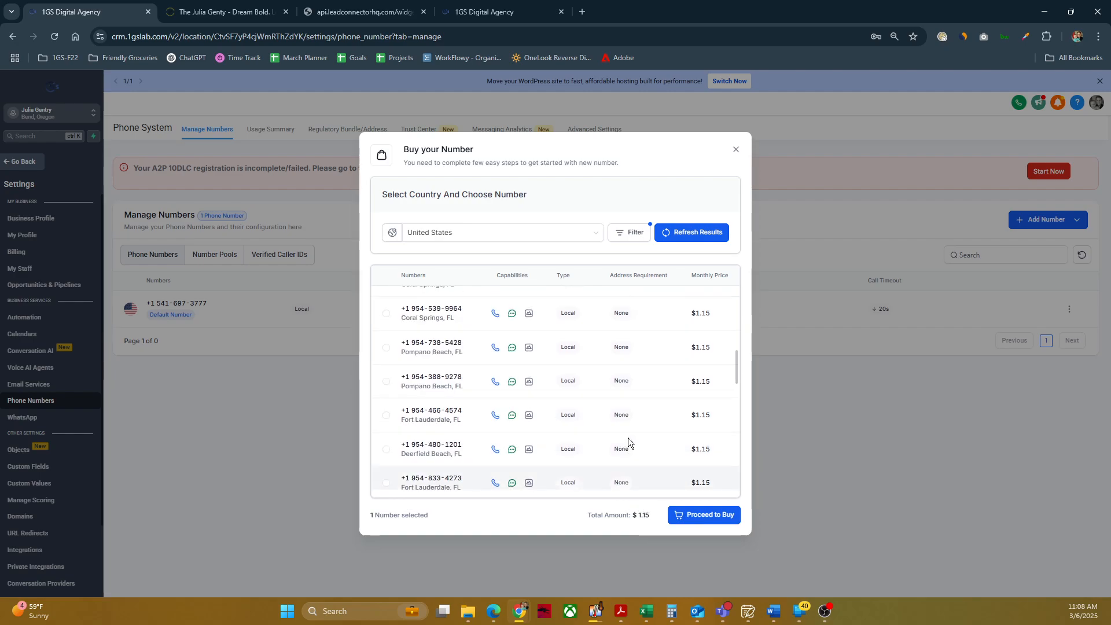
{"action": "scroll", "coordinate": [634, 424], "scroll_direction": "up", "scroll_amount": 15}
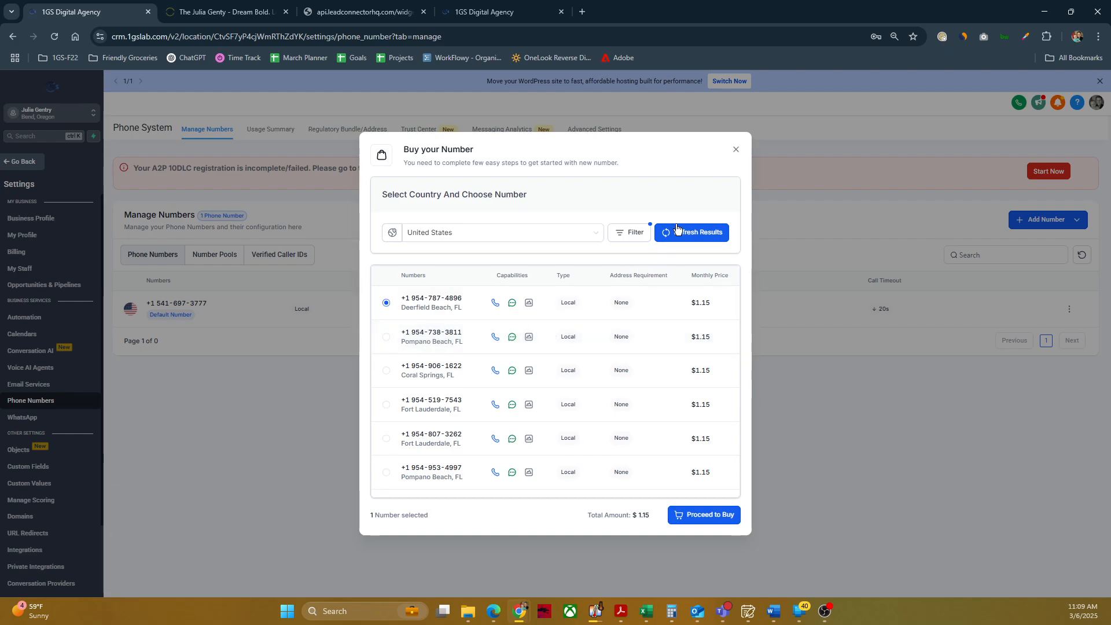
{"action": "left_click", "coordinate": [736, 149]}
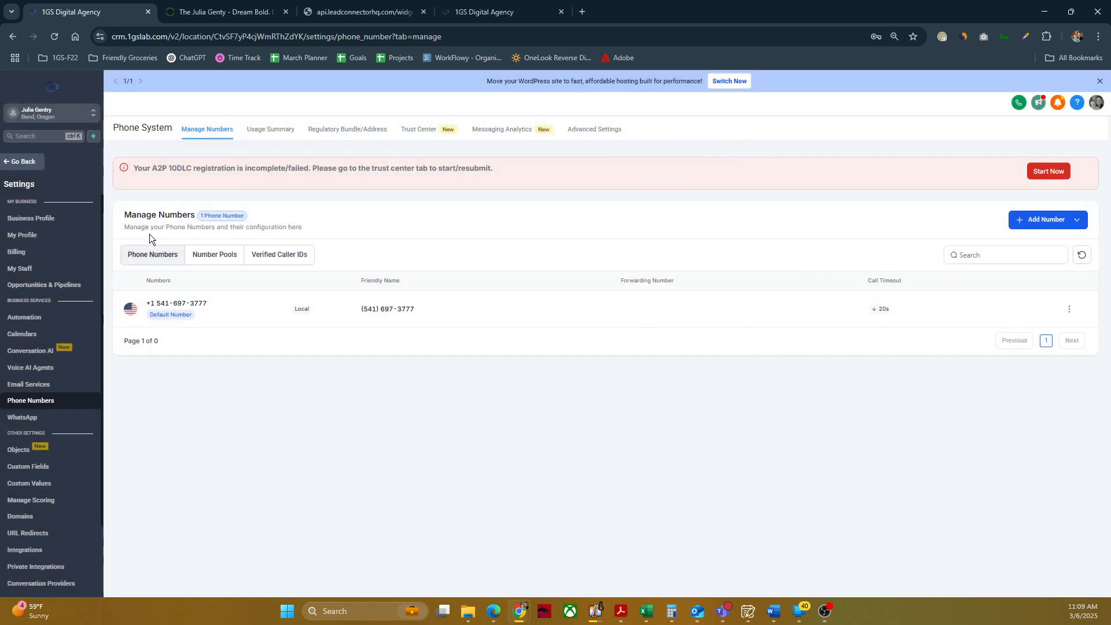
Step: Go from the incomplete A2P 10DLC registration notice to the Trust Center and start registering for A2P messaging
{"action": "left_click_drag", "start_coordinate": [132, 168], "coordinate": [537, 184]}
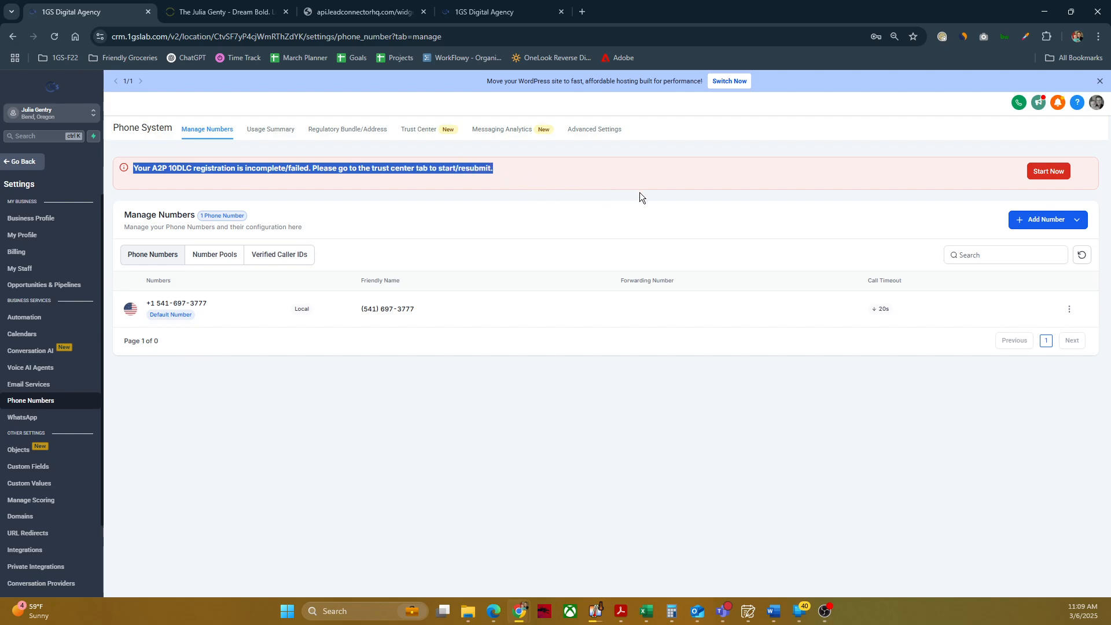
{"action": "left_click", "coordinate": [1044, 173]}
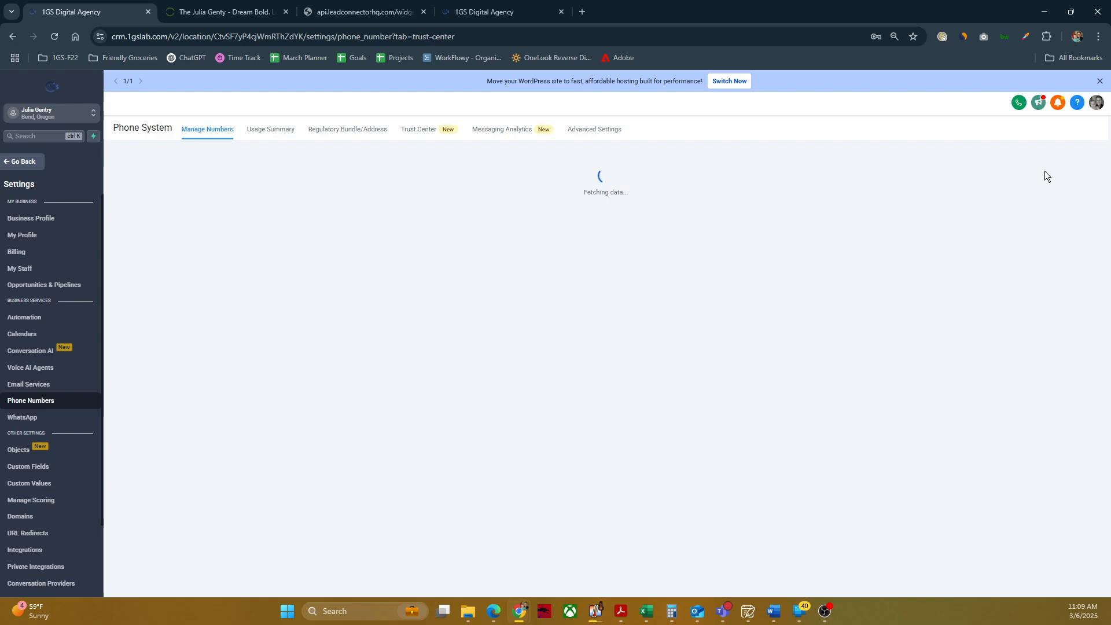
{"action": "scroll", "coordinate": [279, 387], "scroll_direction": "down", "scroll_amount": 1}
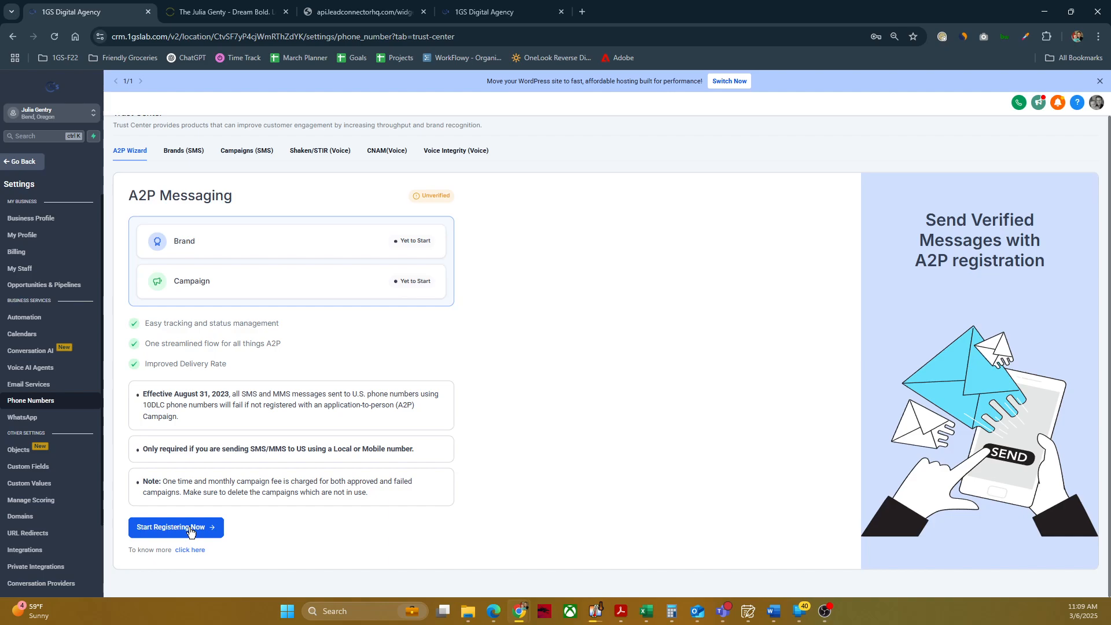
{"action": "left_click", "coordinate": [191, 530]}
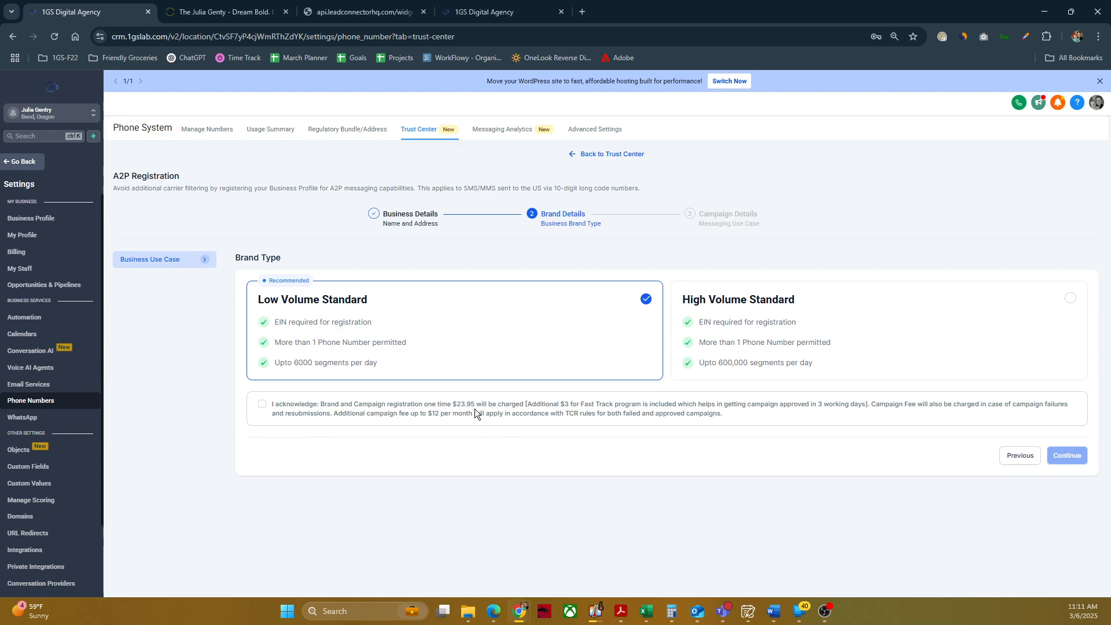
Step: Acknowledge the registration and campaign fees for the Low Volume Standard brand type and continue to the campaign details
{"action": "left_click_drag", "start_coordinate": [453, 404], "coordinate": [486, 405]}
{"action": "left_click", "coordinate": [657, 407]}
{"action": "left_click", "coordinate": [262, 405]}
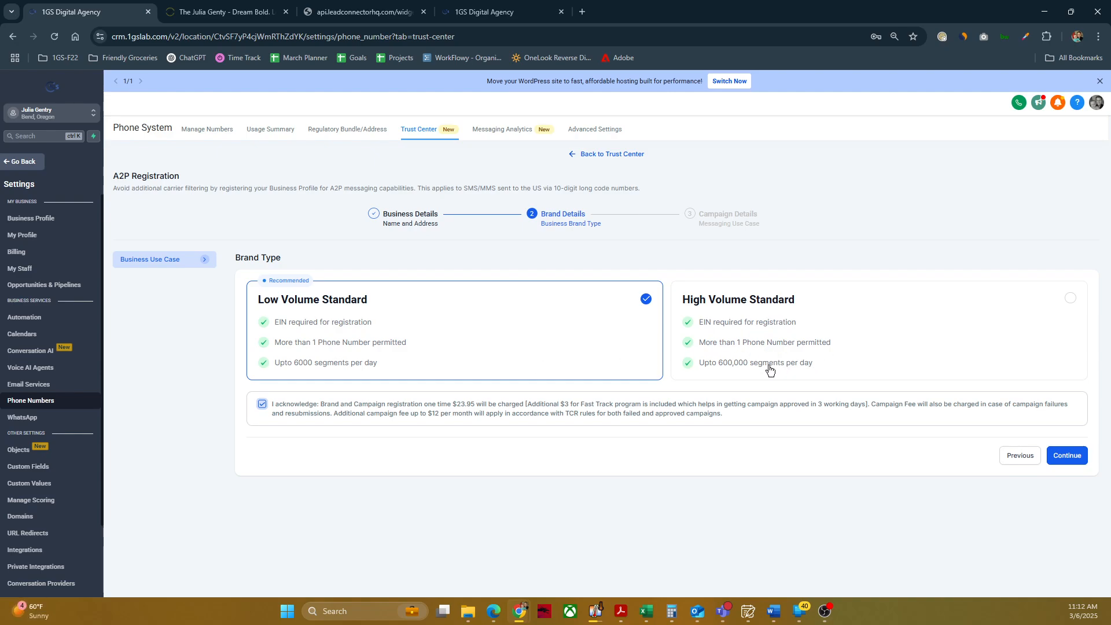
{"action": "left_click", "coordinate": [1068, 457]}
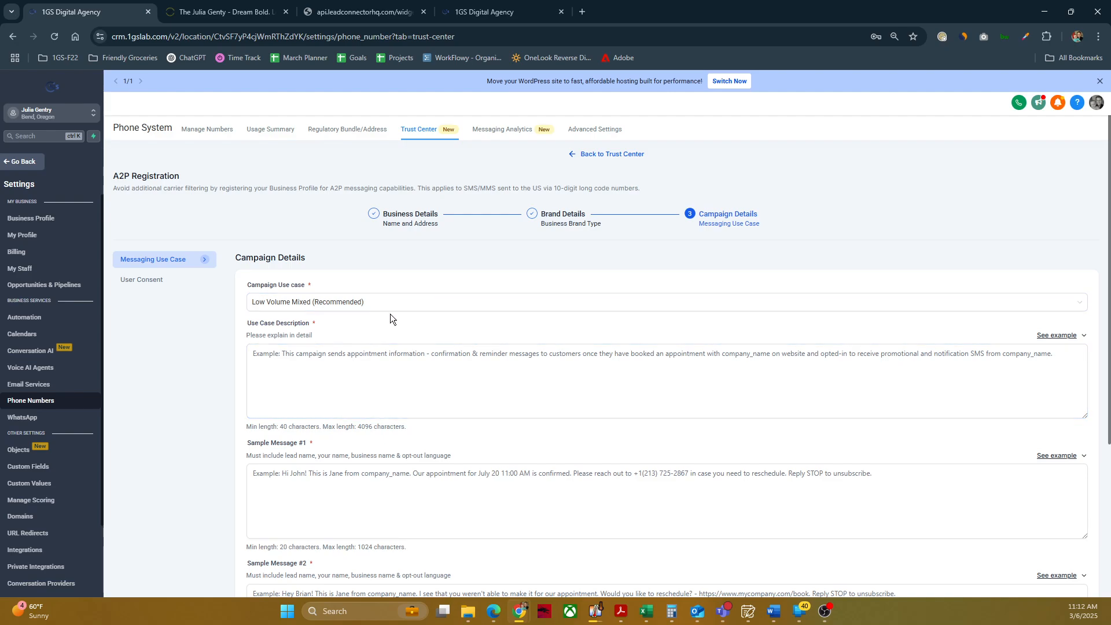
Step: Fill the use case description with the first provided example, about appointment confirmation and reminder messages and opted-in promotional SMS
{"action": "scroll", "coordinate": [393, 322], "scroll_direction": "down", "scroll_amount": 2}
{"action": "left_click", "coordinate": [343, 260]}
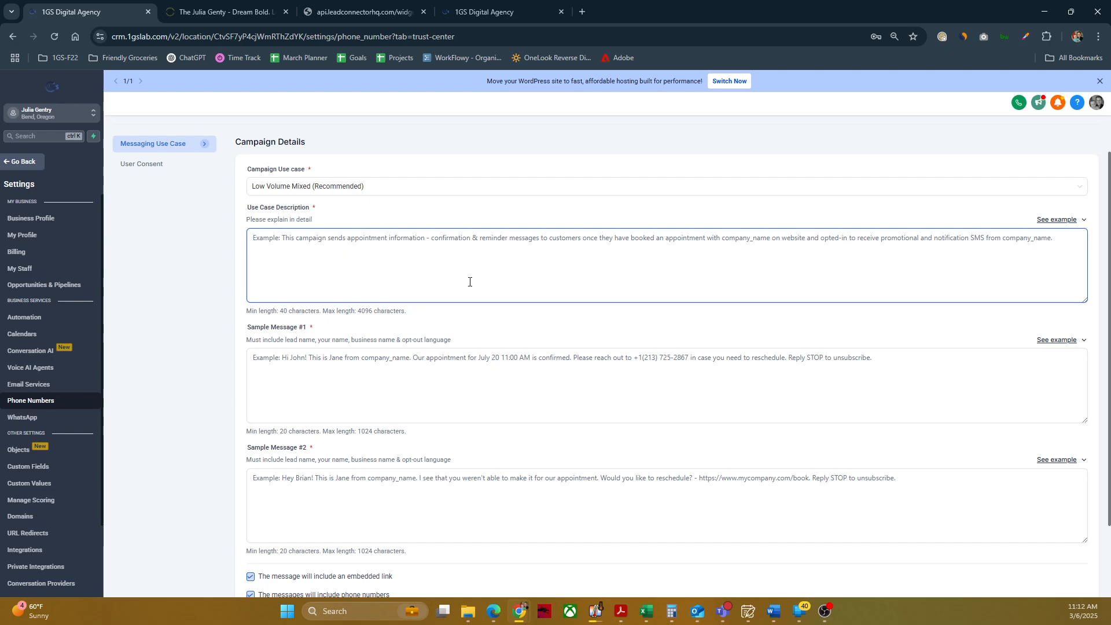
{"action": "scroll", "coordinate": [469, 282], "scroll_direction": "up", "scroll_amount": 1}
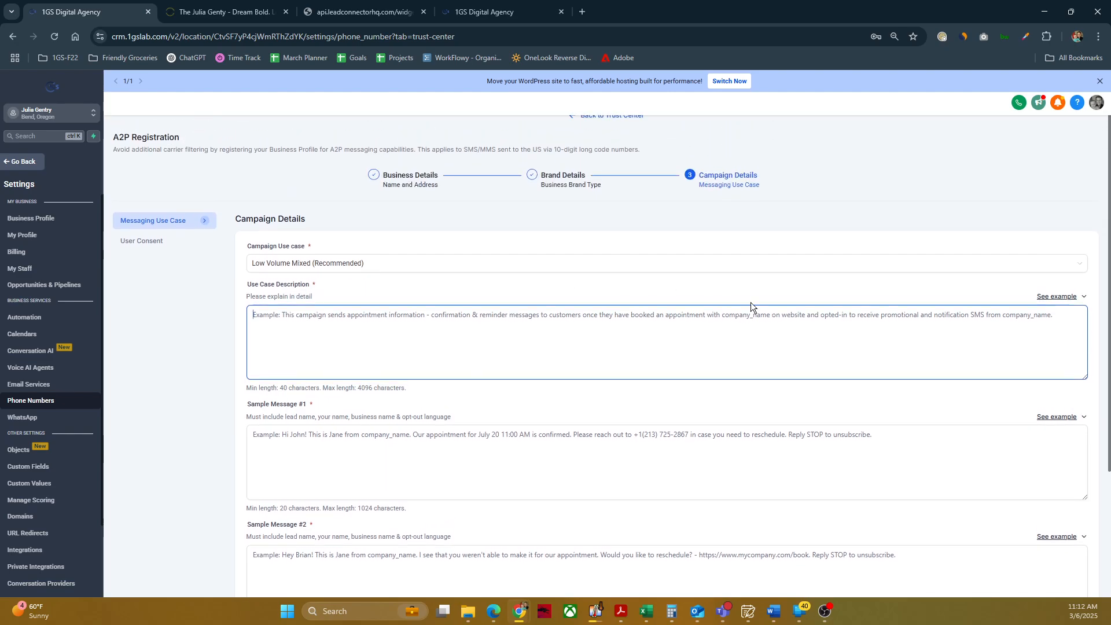
{"action": "left_click", "coordinate": [1070, 303]}
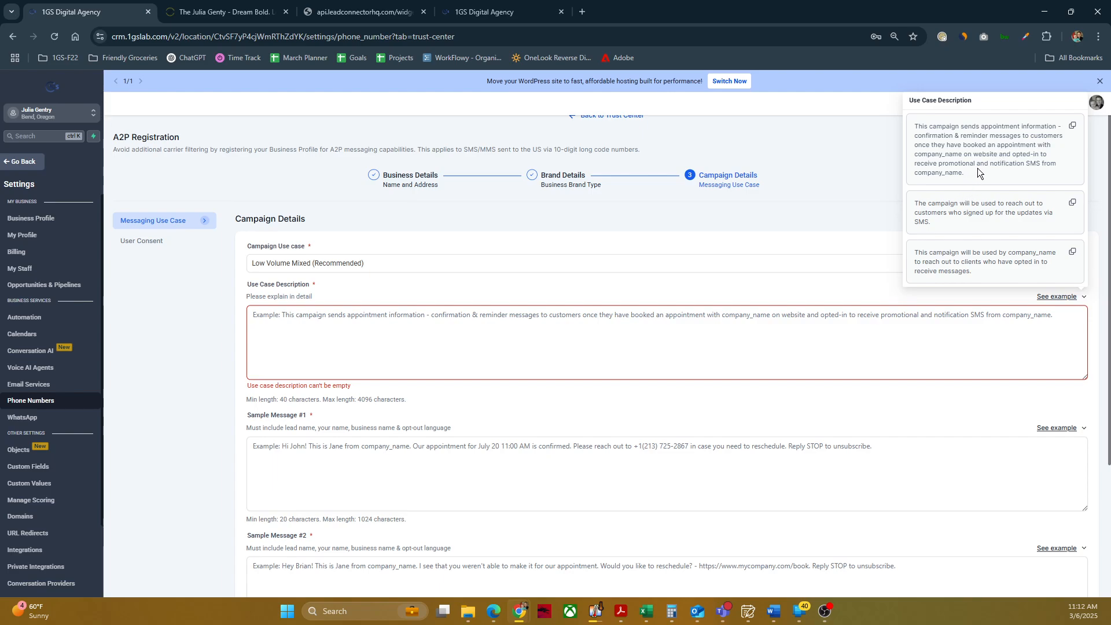
{"action": "left_click", "coordinate": [1073, 129]}
{"action": "left_click", "coordinate": [492, 339]}
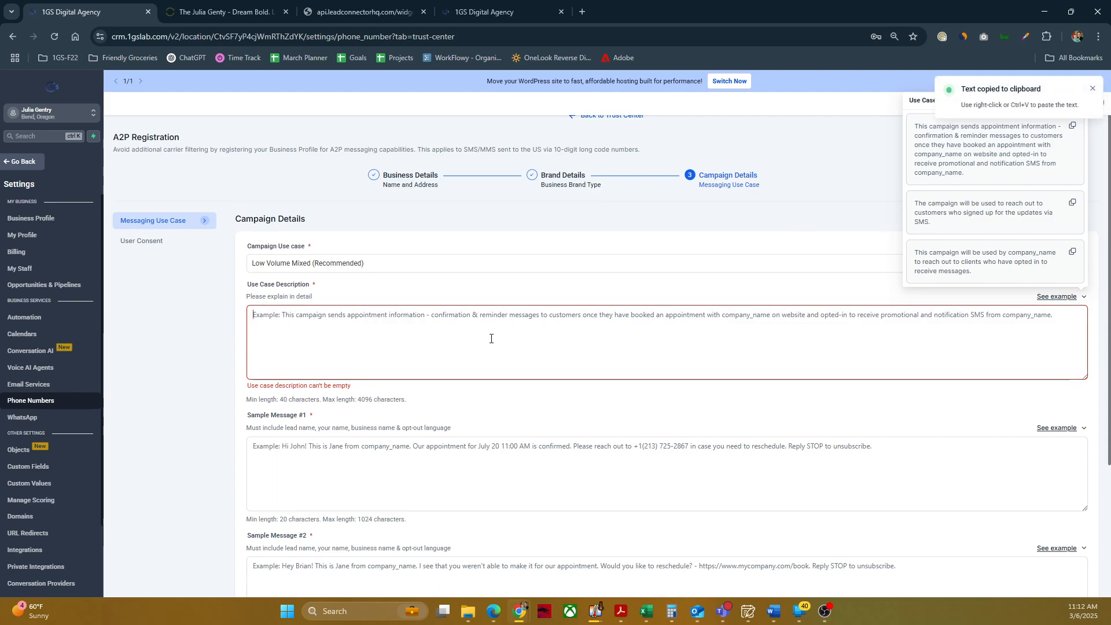
{"action": "key", "text": "ctrl+v"}
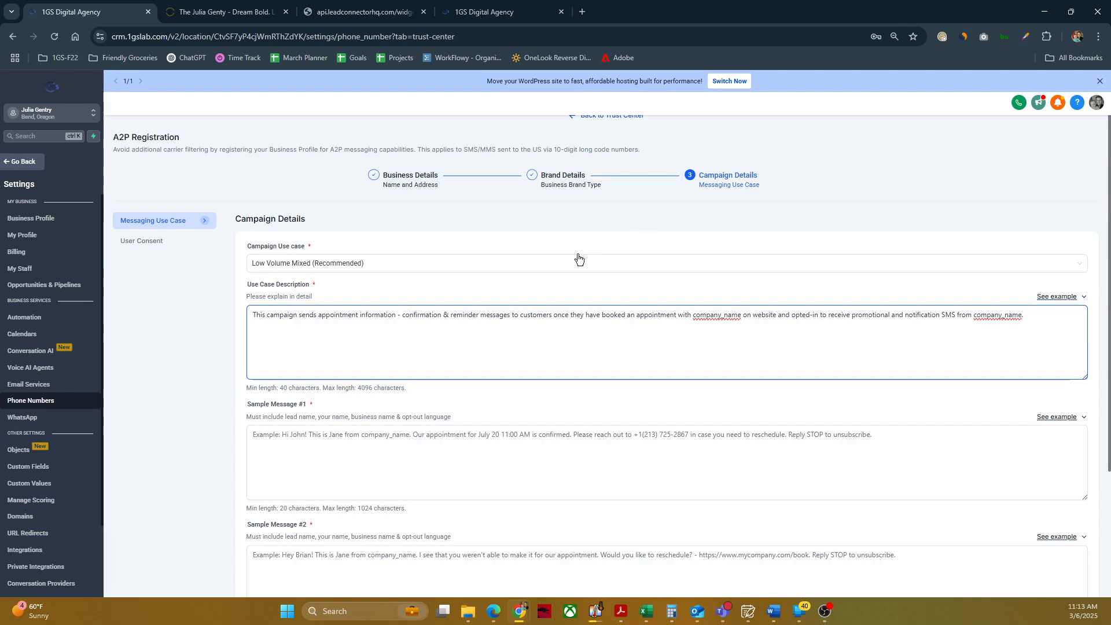
Step: Check the business website down to its footer with the privacy policy and terms links, and return to the registration
{"action": "left_click", "coordinate": [217, 8]}
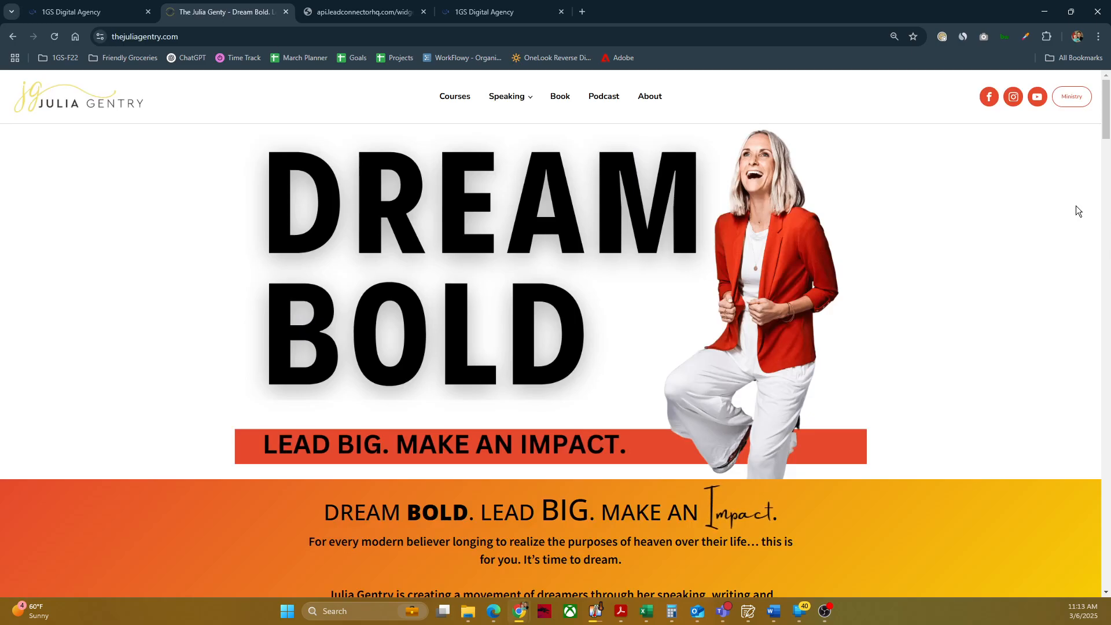
{"action": "left_click_drag", "start_coordinate": [1106, 97], "coordinate": [1108, 555]}
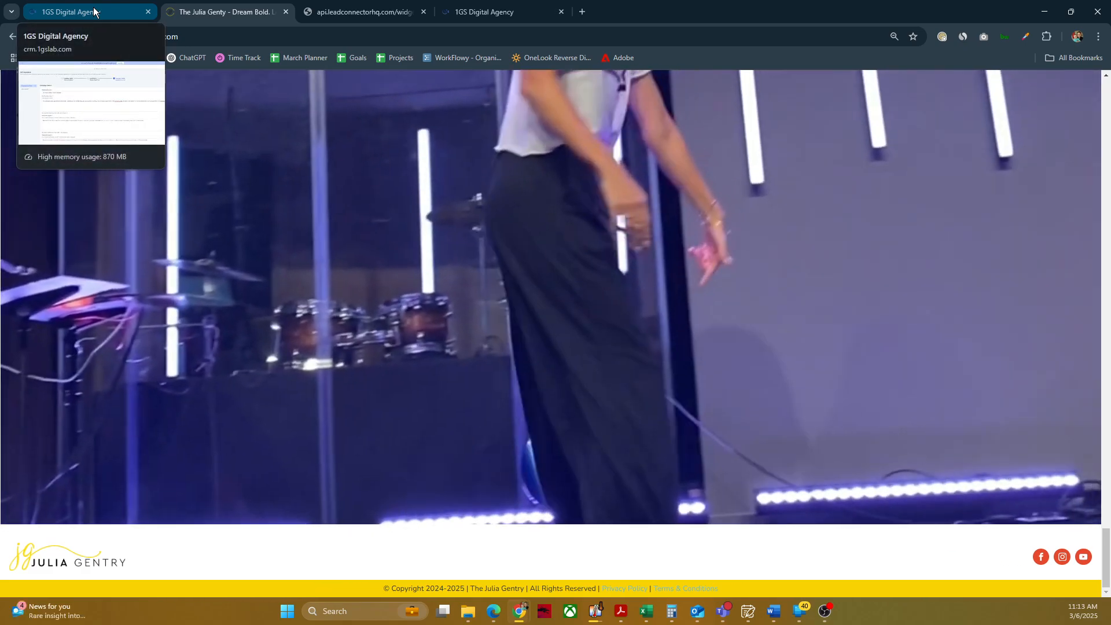
{"action": "left_click", "coordinate": [96, 11]}
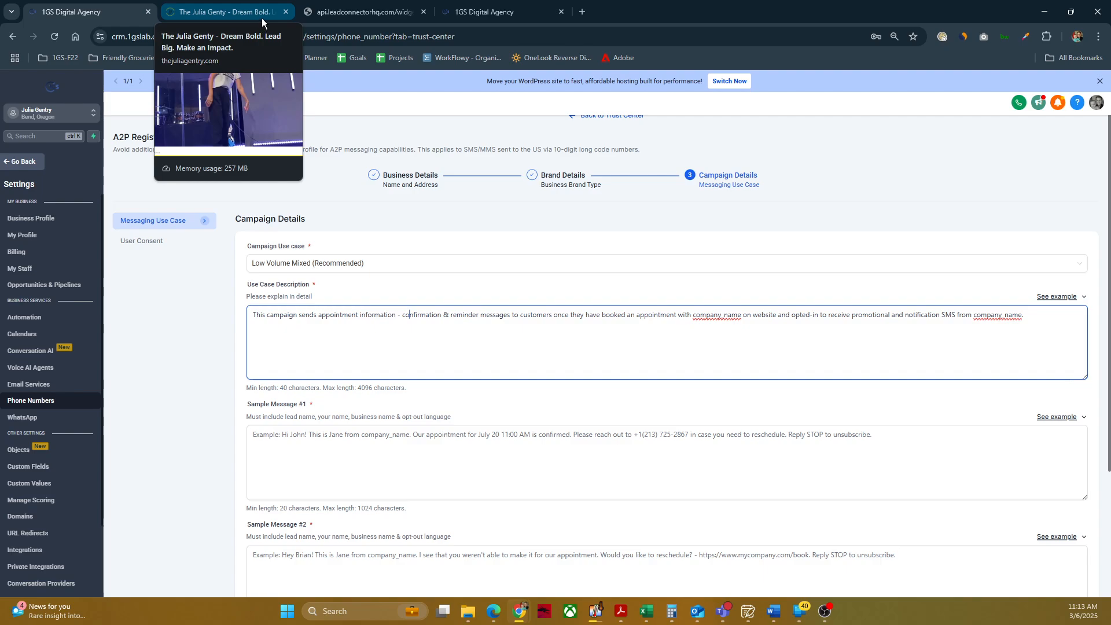
Step: Inspect the terms and conditions consent element in the form builder and read its text on the published form
{"action": "left_click", "coordinate": [478, 8]}
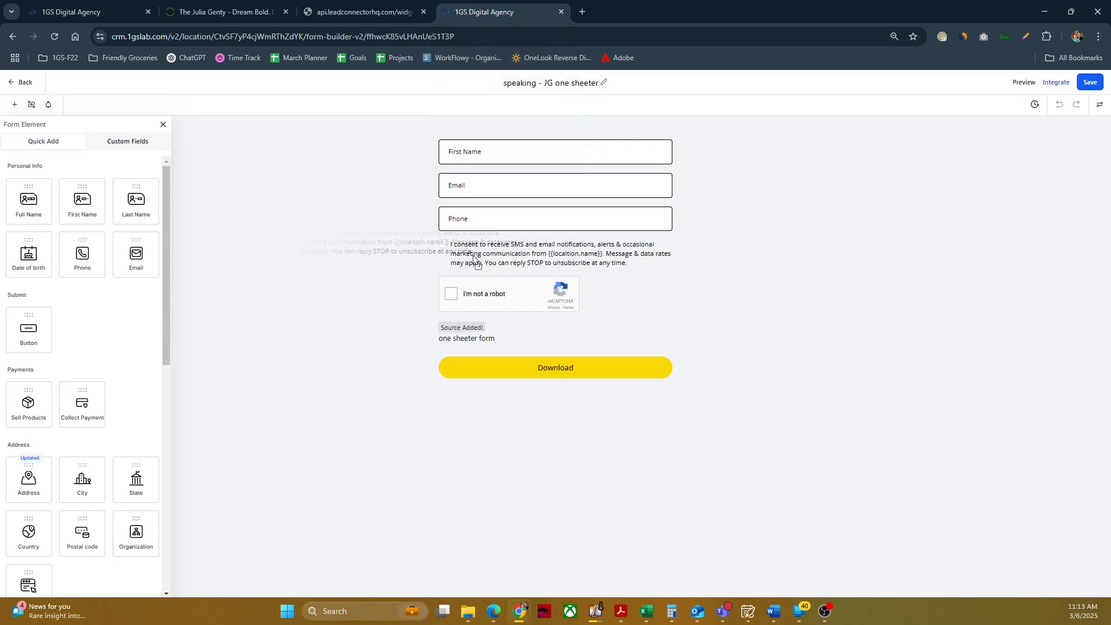
{"action": "left_click", "coordinate": [453, 245]}
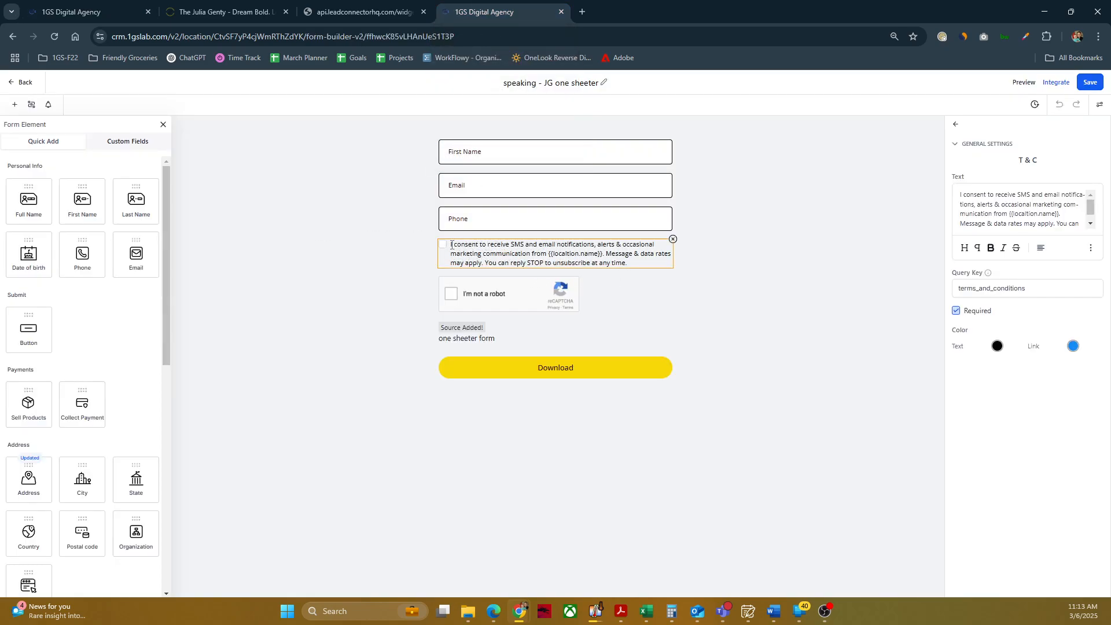
{"action": "left_click", "coordinate": [347, 12]}
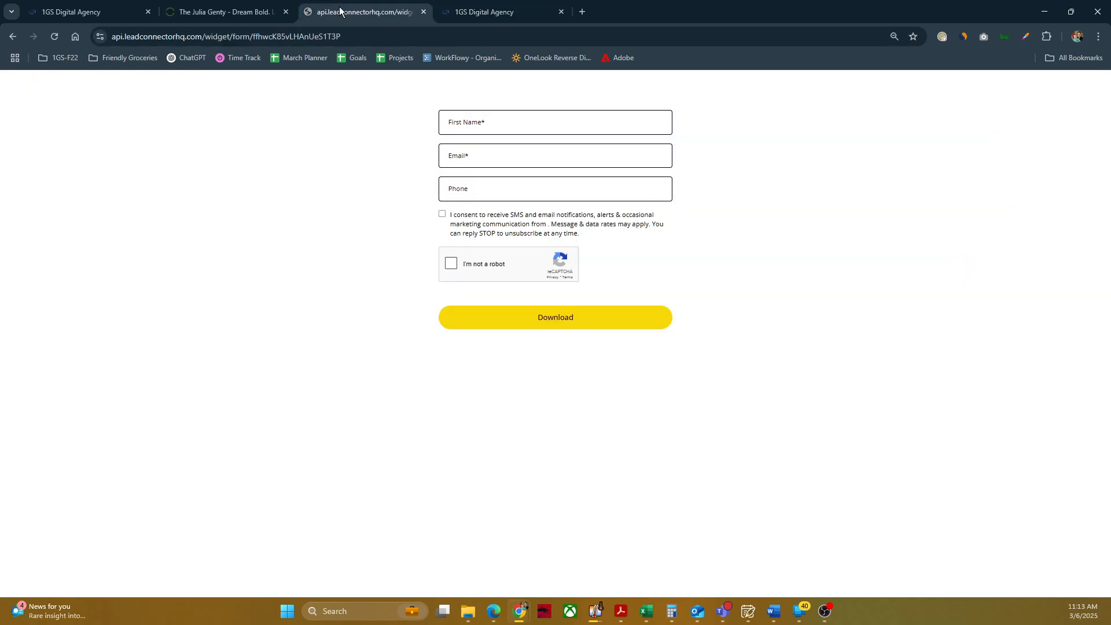
{"action": "left_click_drag", "start_coordinate": [596, 235], "coordinate": [447, 214]}
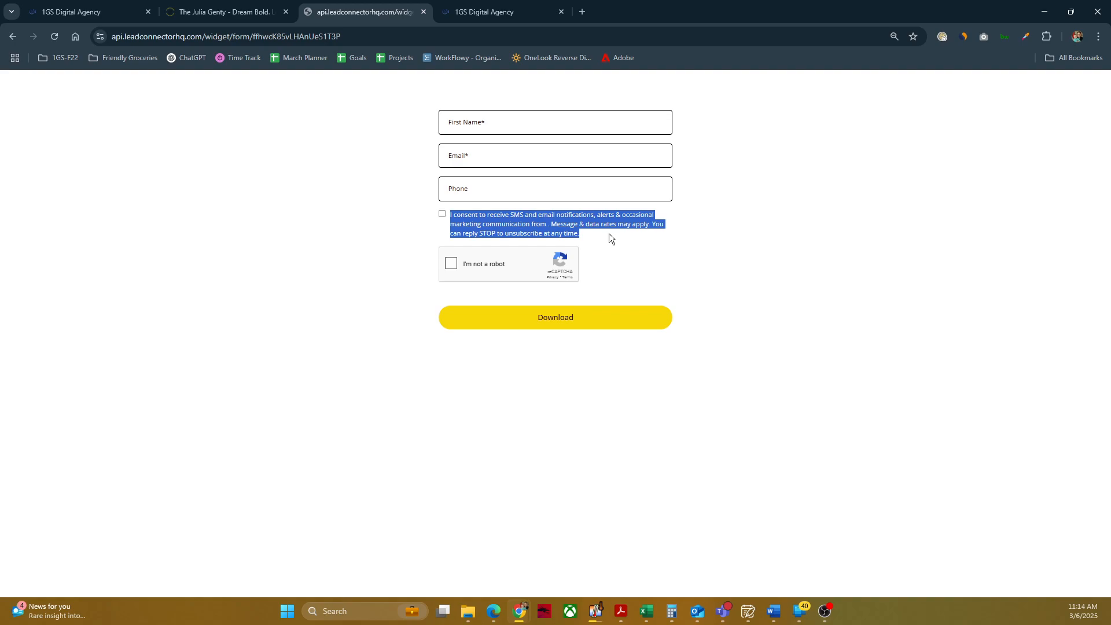
Step: Tick the SMS and email consent checkbox on the published form
{"action": "left_click", "coordinate": [442, 215]}
{"action": "left_click", "coordinate": [443, 215]}
{"action": "left_click", "coordinate": [446, 222]}
{"action": "left_click", "coordinate": [442, 215]}
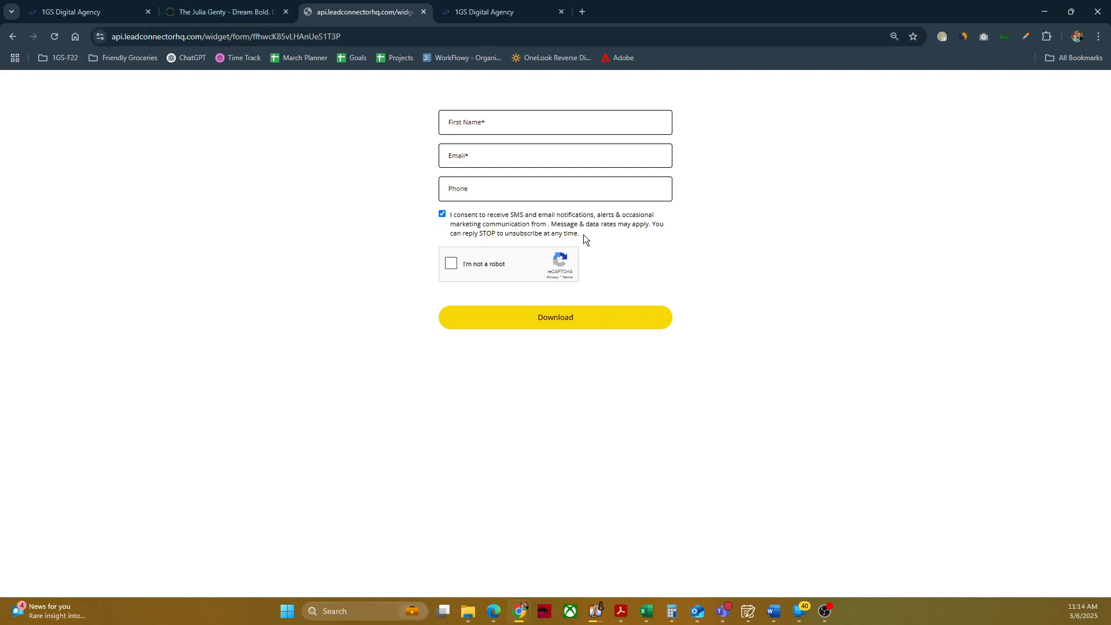
Step: Examine the form's consent statement, especially the SMS mention and the STOP to unsubscribe wording
{"action": "left_click_drag", "start_coordinate": [583, 235], "coordinate": [450, 214]}
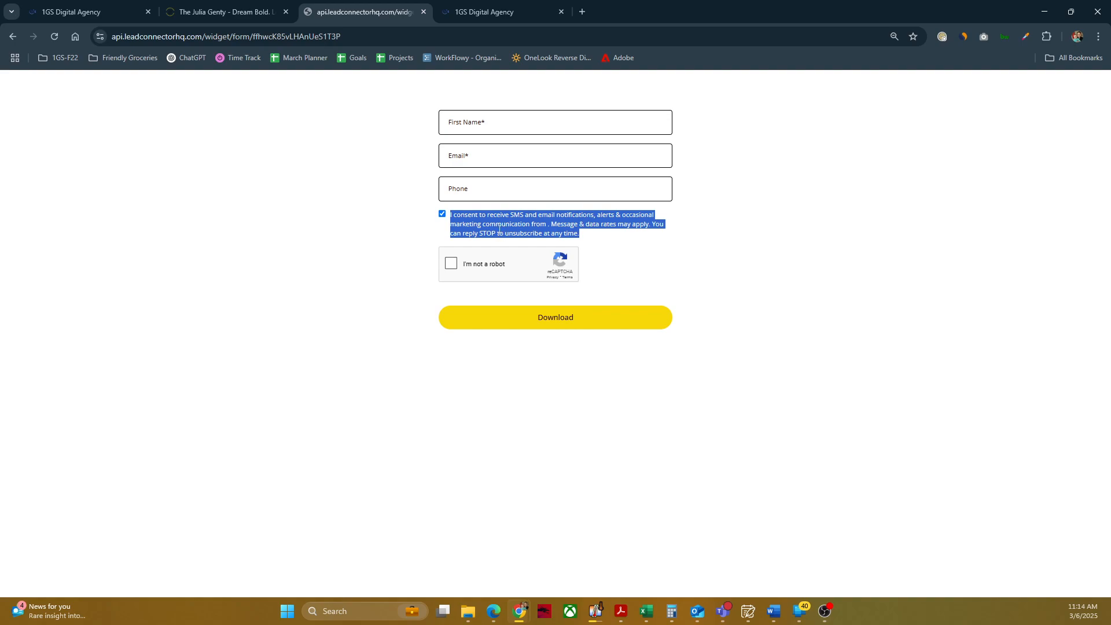
{"action": "left_click", "coordinate": [539, 218]}
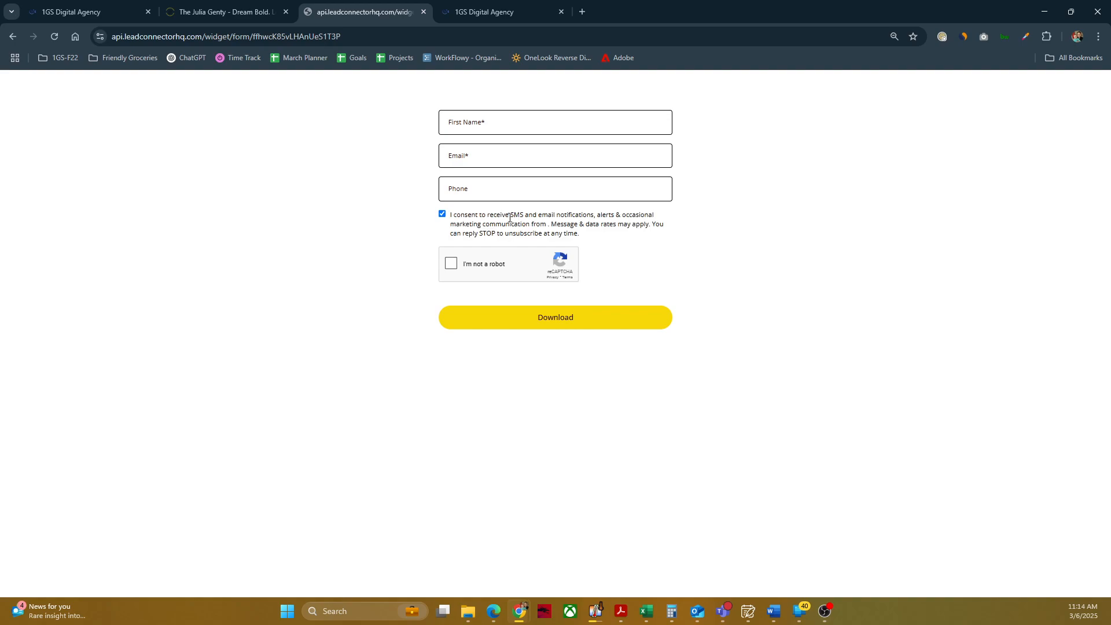
{"action": "mouse_move", "coordinate": [510, 215]}
{"action": "left_mouse_down"}
{"action": "mouse_move", "coordinate": [537, 214]}
{"action": "mouse_move", "coordinate": [526, 214]}
{"action": "left_mouse_up"}
{"action": "left_click", "coordinate": [543, 215]}
{"action": "left_click_drag", "start_coordinate": [590, 234], "coordinate": [476, 239]}
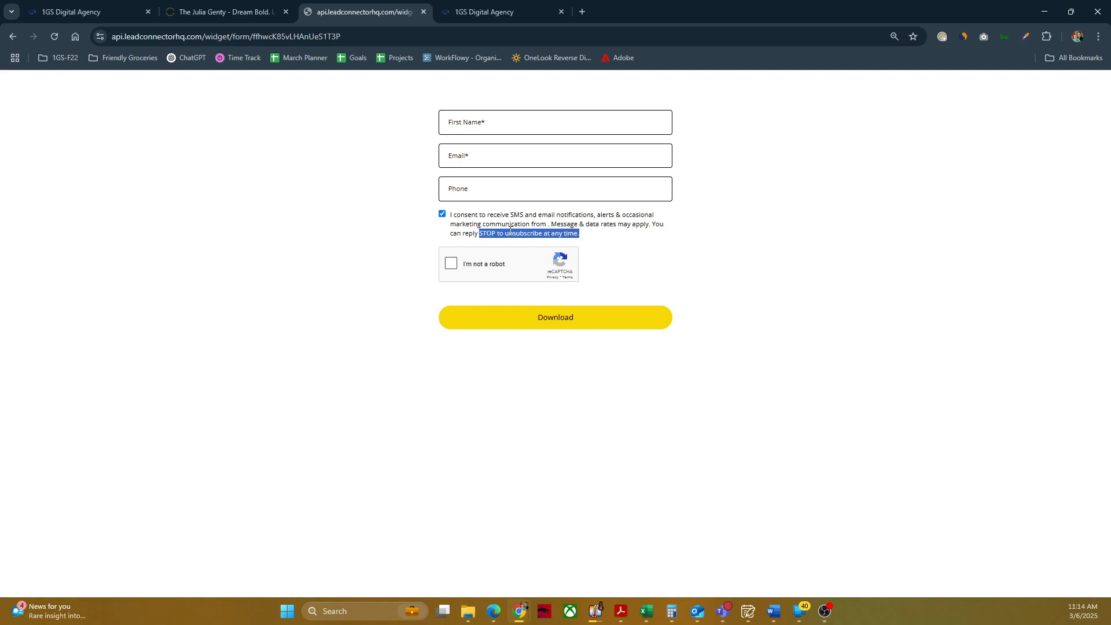
{"action": "left_click", "coordinate": [587, 273]}
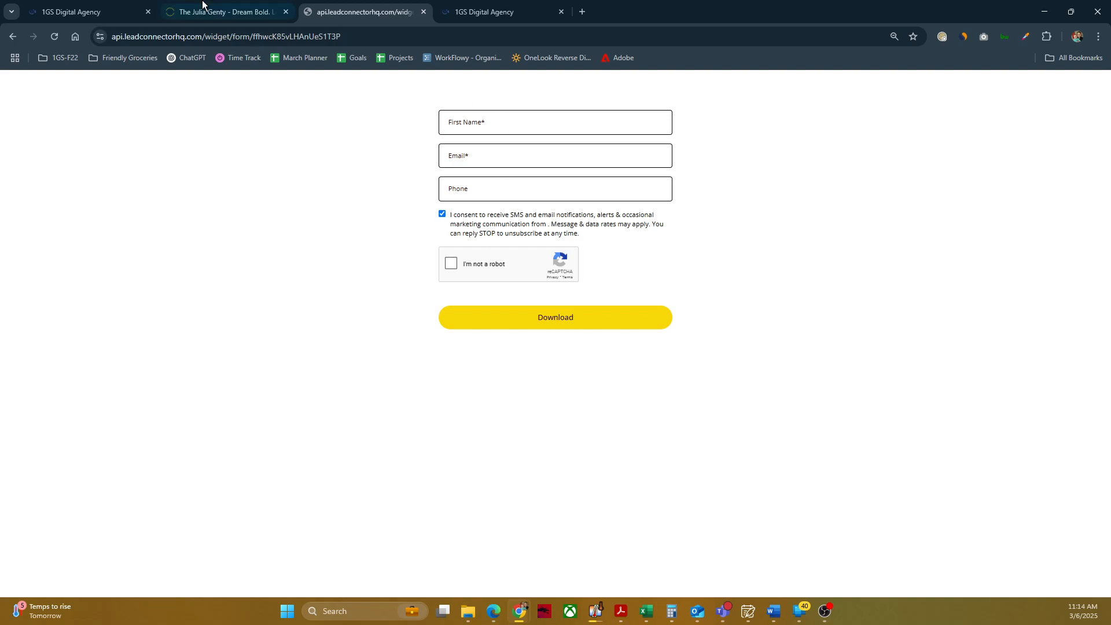
Step: Return to the A2P campaign details and look over the sample message fields and message content options
{"action": "left_click", "coordinate": [87, 12]}
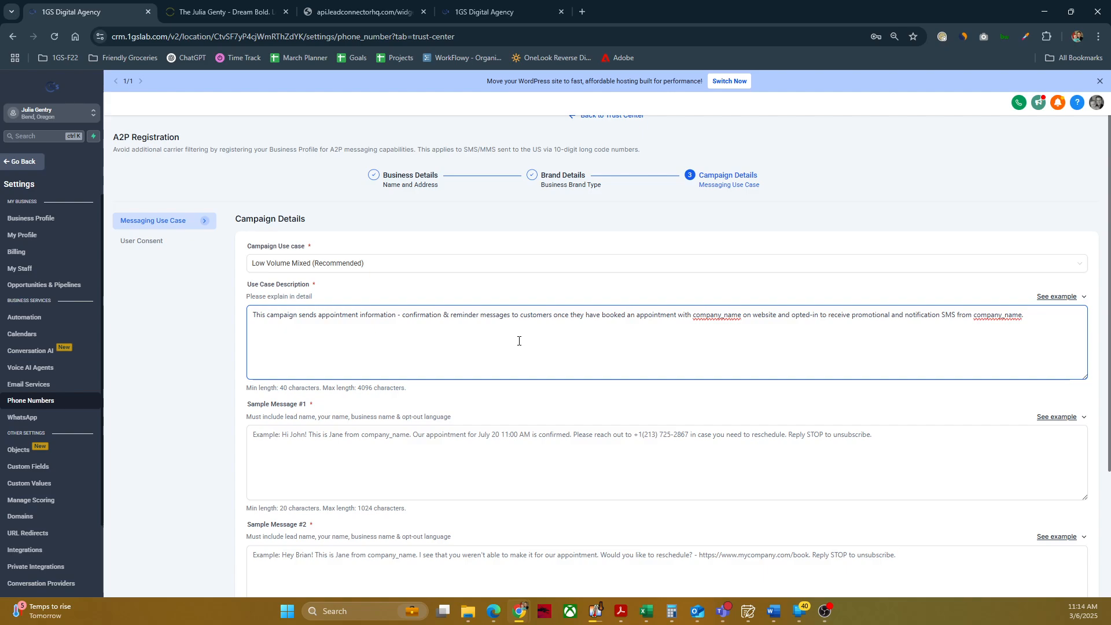
{"action": "scroll", "coordinate": [444, 391], "scroll_direction": "down", "scroll_amount": 3}
{"action": "scroll", "coordinate": [435, 311], "scroll_direction": "up", "scroll_amount": 2}
{"action": "scroll", "coordinate": [435, 310], "scroll_direction": "down", "scroll_amount": 1}
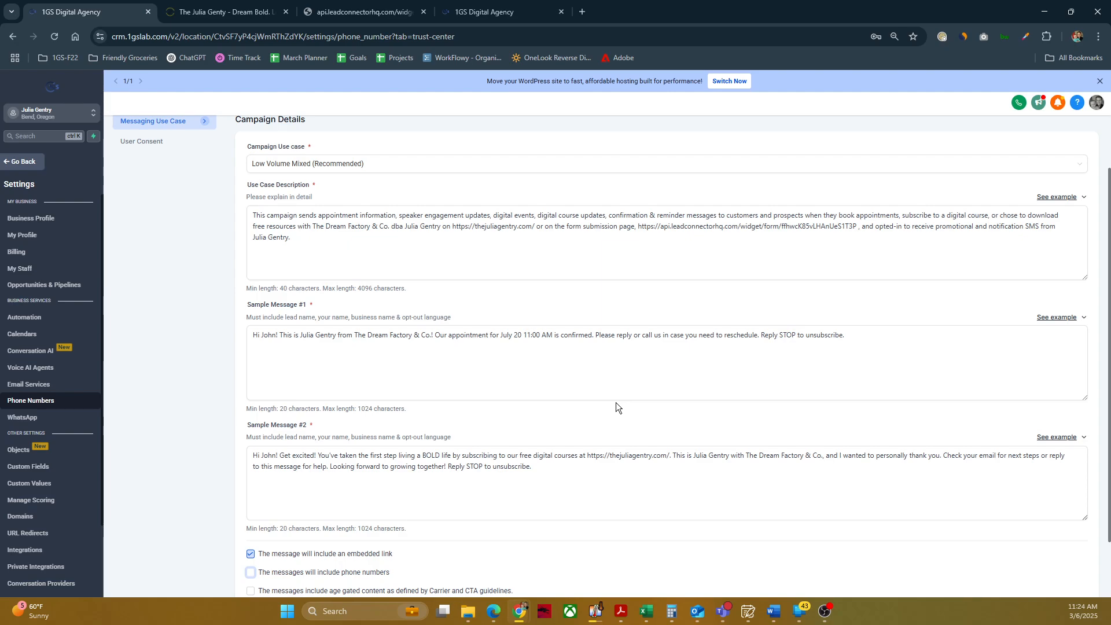
{"action": "left_click", "coordinate": [446, 275]}
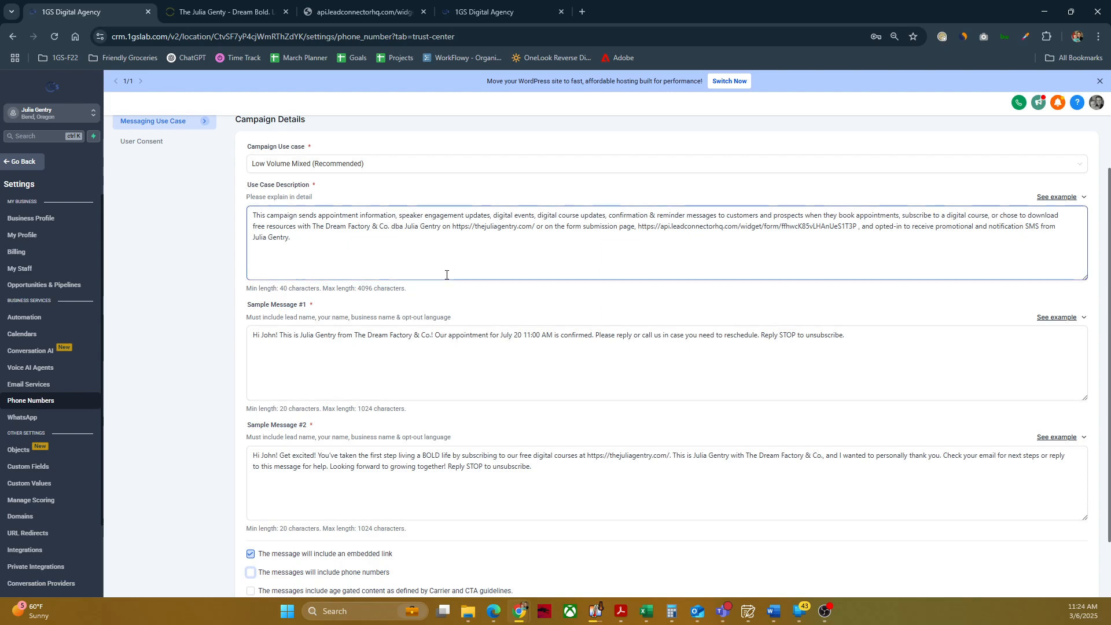
Step: Review the customized use case description, checking the message types and the business name it mentions
{"action": "left_click_drag", "start_coordinate": [254, 216], "coordinate": [340, 229]}
{"action": "left_click", "coordinate": [318, 245]}
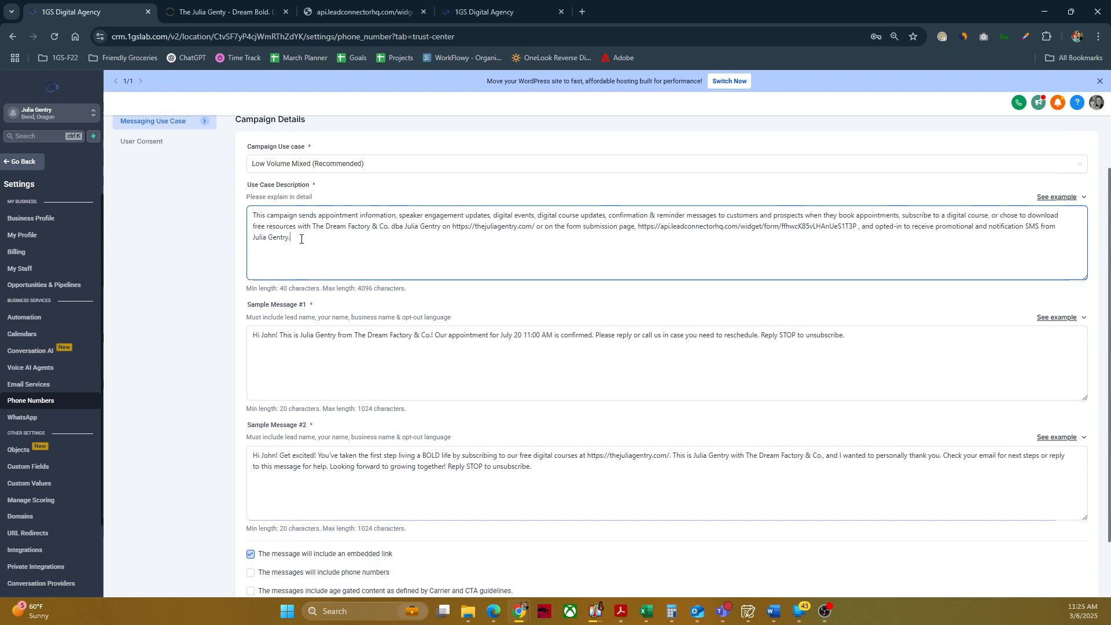
{"action": "left_click", "coordinate": [318, 196]}
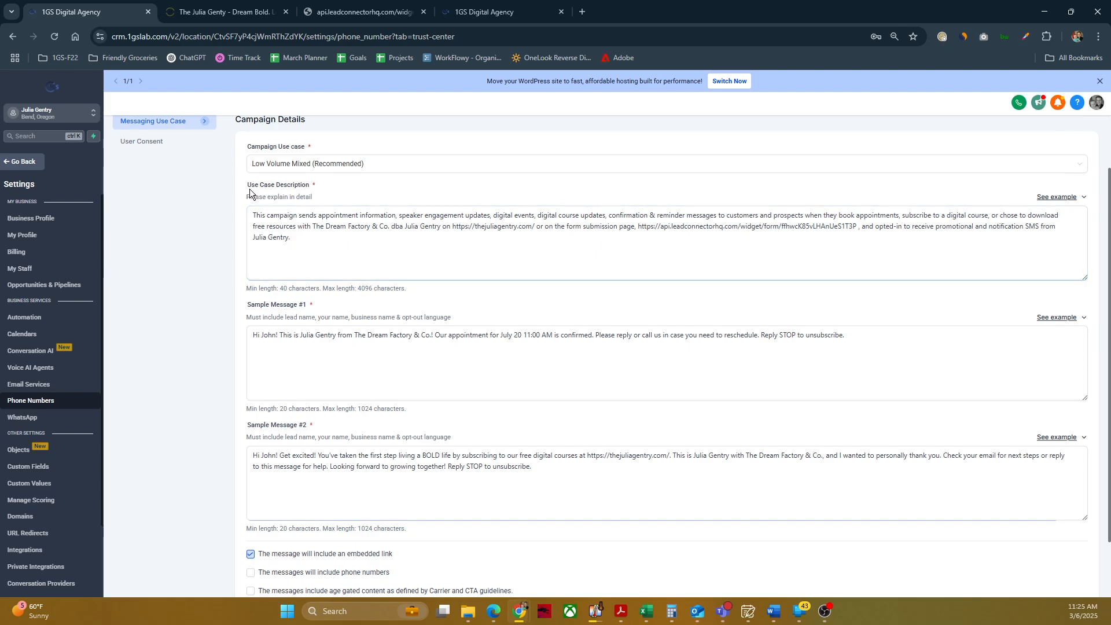
{"action": "left_click_drag", "start_coordinate": [247, 185], "coordinate": [311, 185]}
{"action": "left_click", "coordinate": [312, 227]}
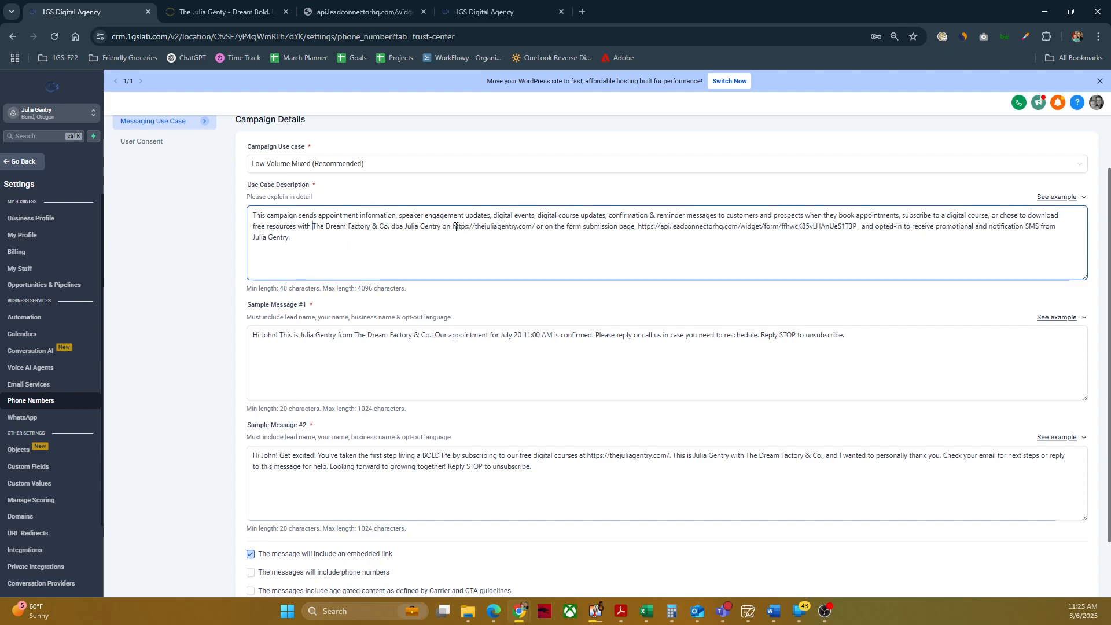
Step: Examine the website link, form submission link and opt-in wording within the use case description
{"action": "left_click_drag", "start_coordinate": [451, 226], "coordinate": [539, 224]}
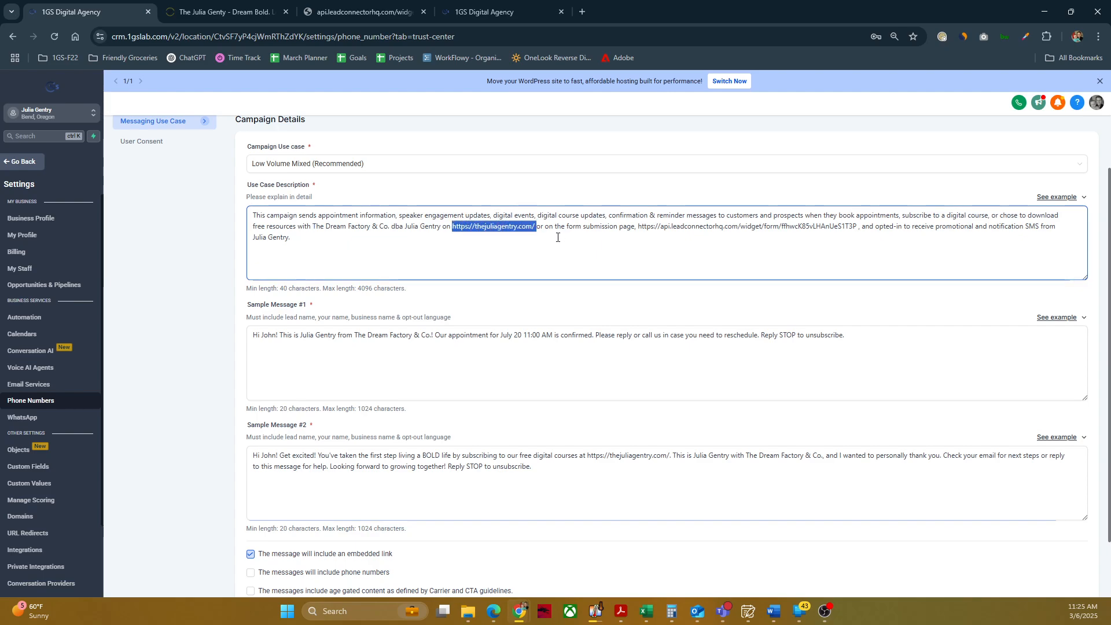
{"action": "left_click", "coordinate": [558, 237]}
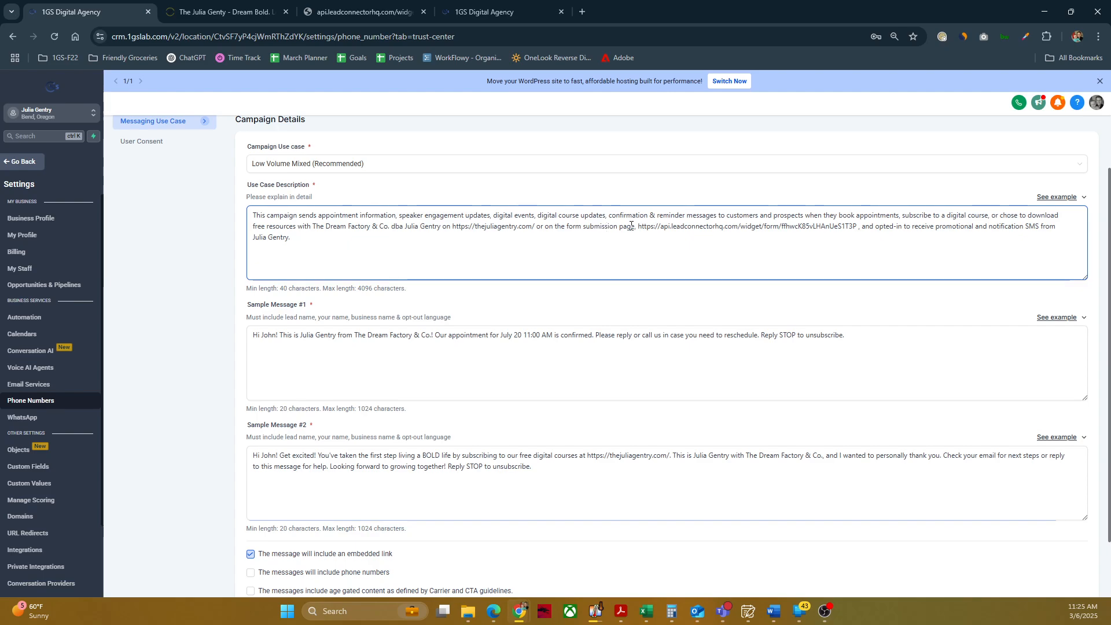
{"action": "left_click_drag", "start_coordinate": [637, 227], "coordinate": [857, 225]}
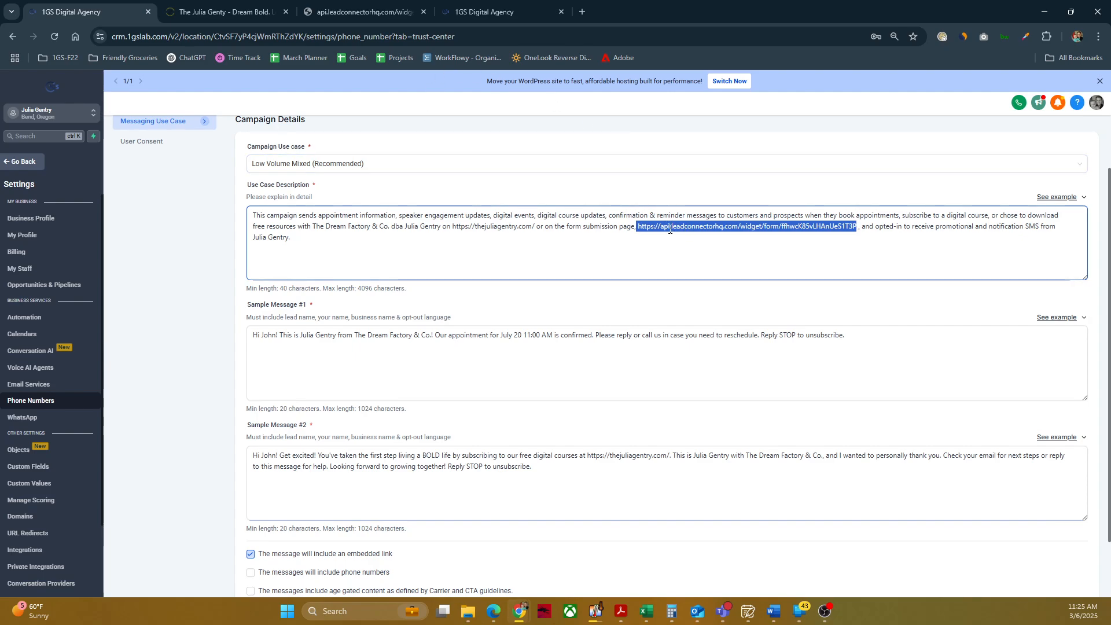
{"action": "left_click", "coordinate": [782, 237]}
{"action": "left_click_drag", "start_coordinate": [813, 230], "coordinate": [922, 227]}
{"action": "left_click", "coordinate": [914, 244]}
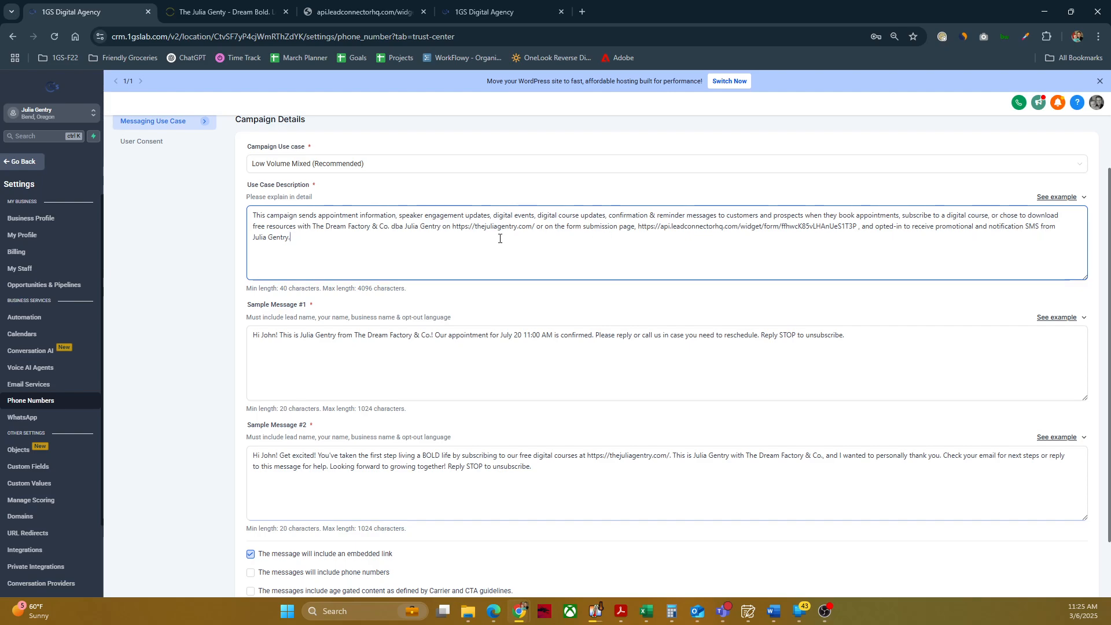
{"action": "scroll", "coordinate": [329, 253], "scroll_direction": "down", "scroll_amount": 1}
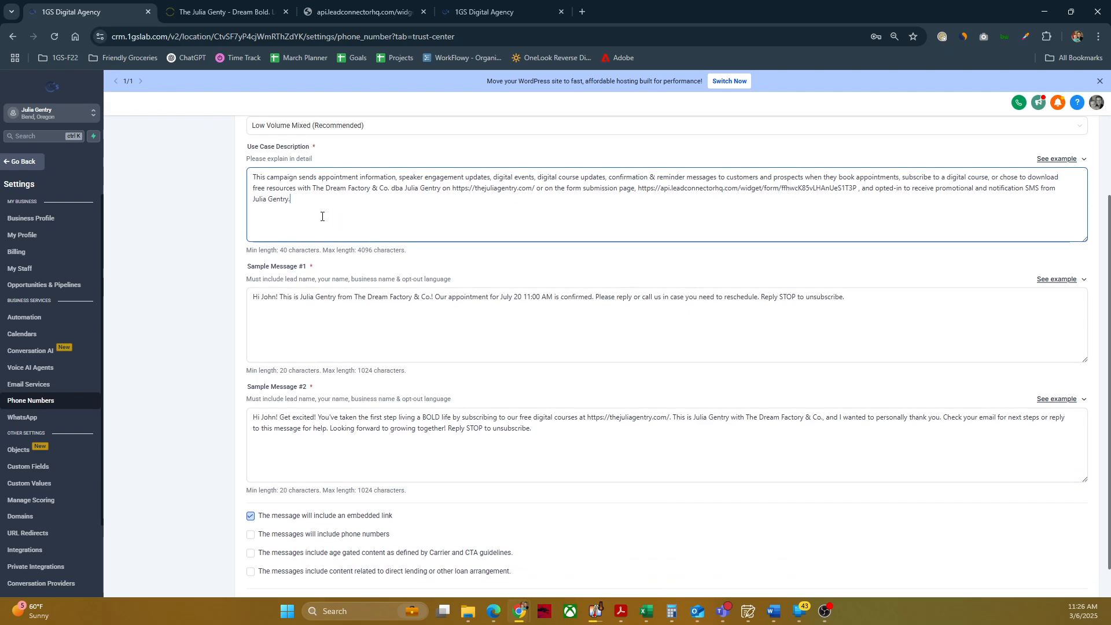
{"action": "left_click_drag", "start_coordinate": [303, 203], "coordinate": [252, 182]}
{"action": "left_click", "coordinate": [253, 186]}
Step: Check Sample Message #1 against its lead name, sender name, business name and opt-out requirements and the provided examples
{"action": "left_click", "coordinate": [339, 296]}
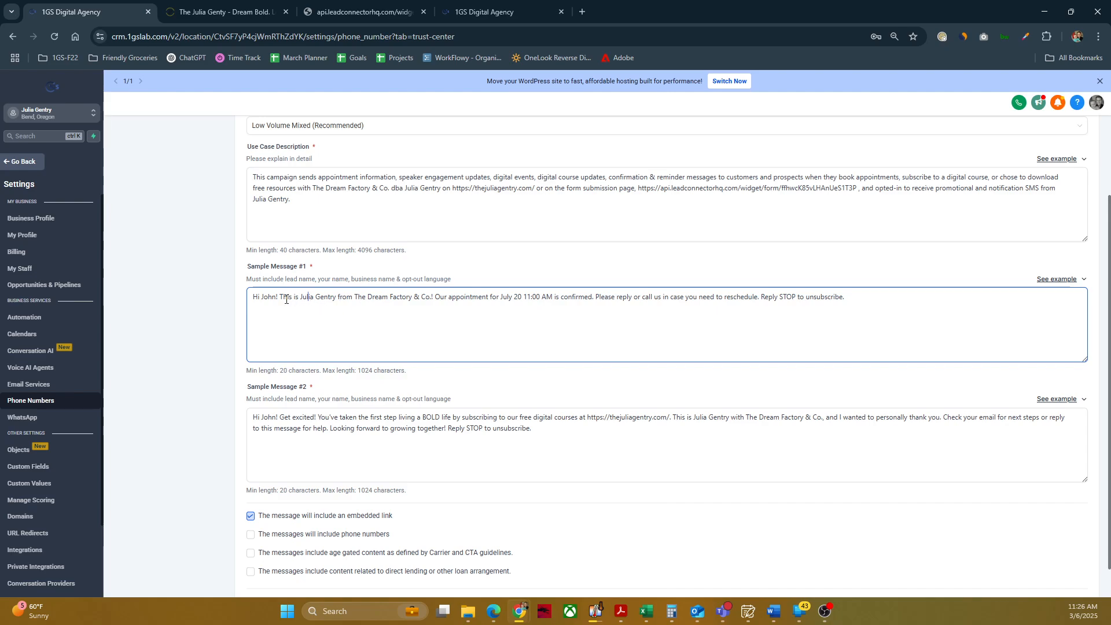
{"action": "left_click", "coordinate": [243, 277]}
{"action": "left_click_drag", "start_coordinate": [244, 277], "coordinate": [462, 285]}
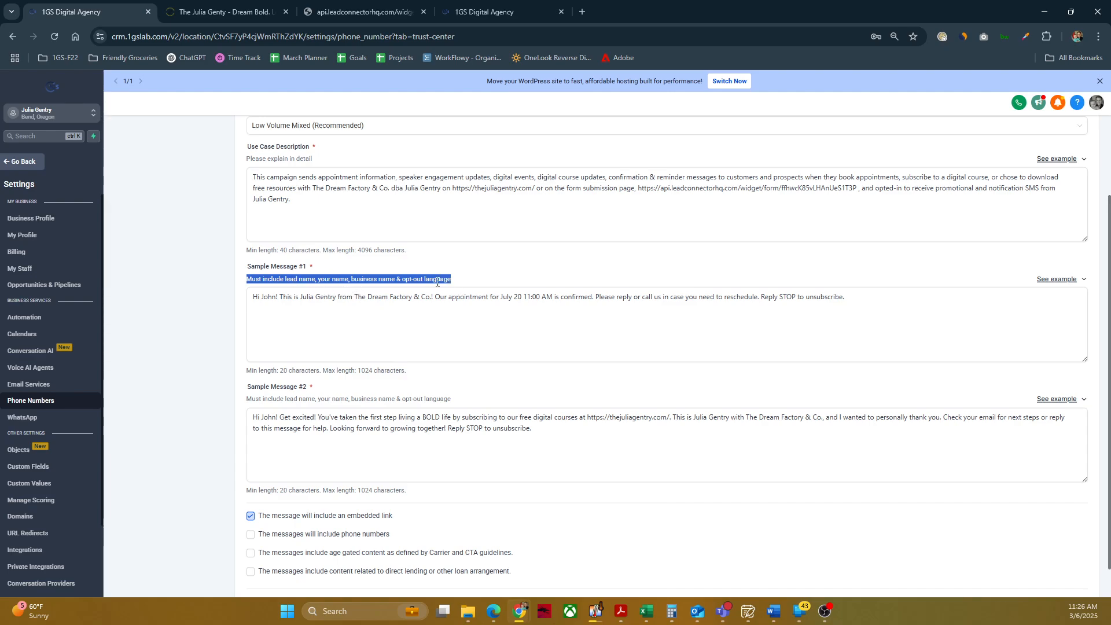
{"action": "left_click", "coordinate": [1071, 284]}
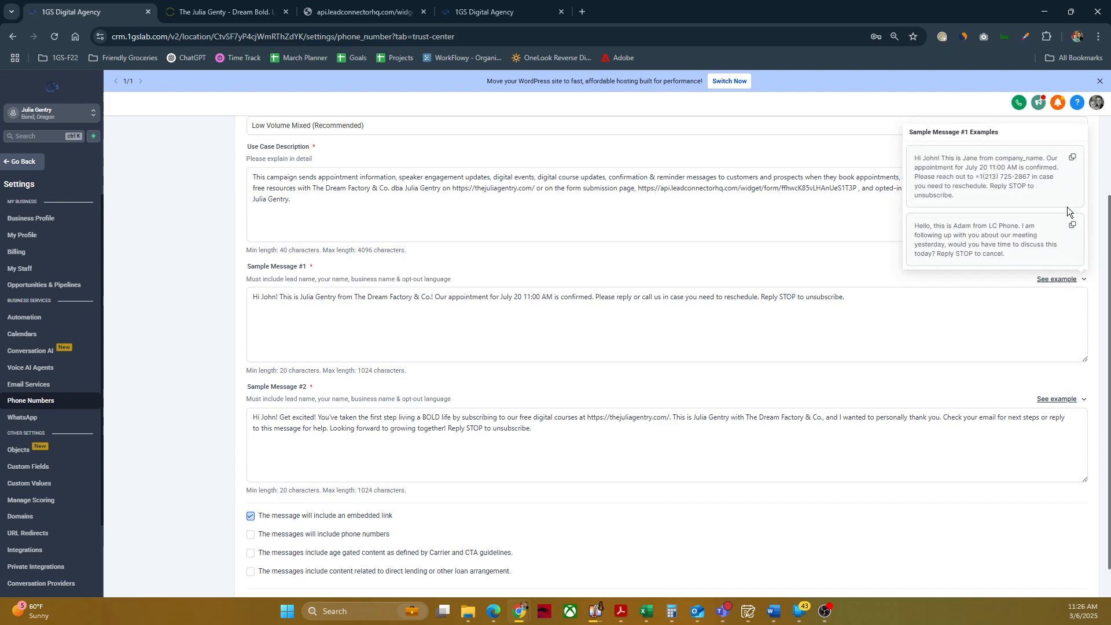
{"action": "left_click", "coordinate": [915, 333]}
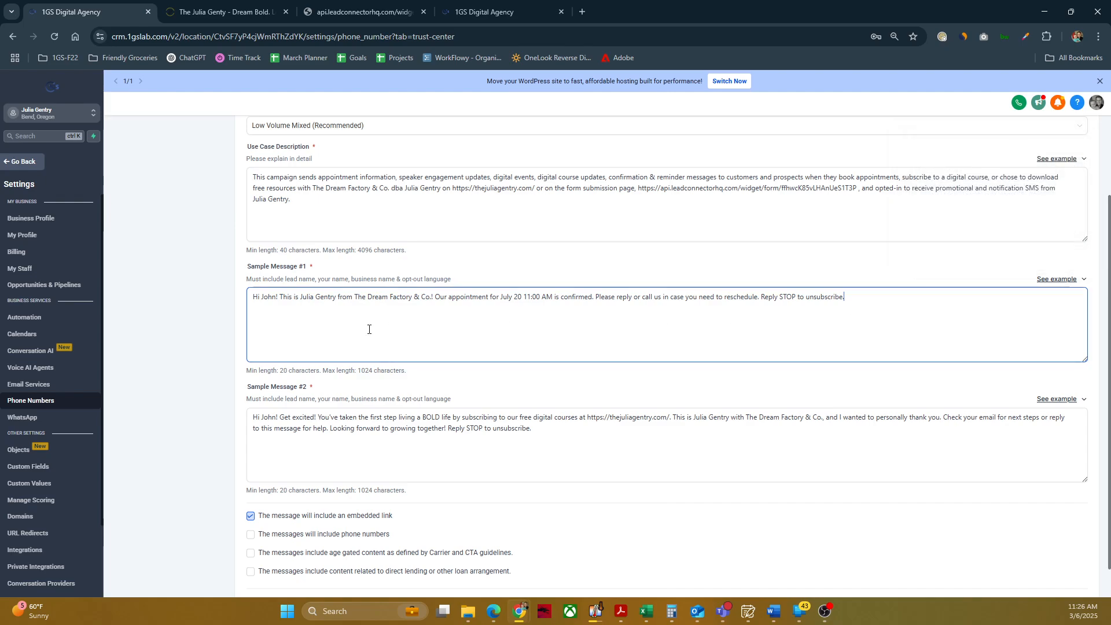
{"action": "left_click_drag", "start_coordinate": [257, 296], "coordinate": [412, 296]}
{"action": "scroll", "coordinate": [284, 342], "scroll_direction": "down", "scroll_amount": 1}
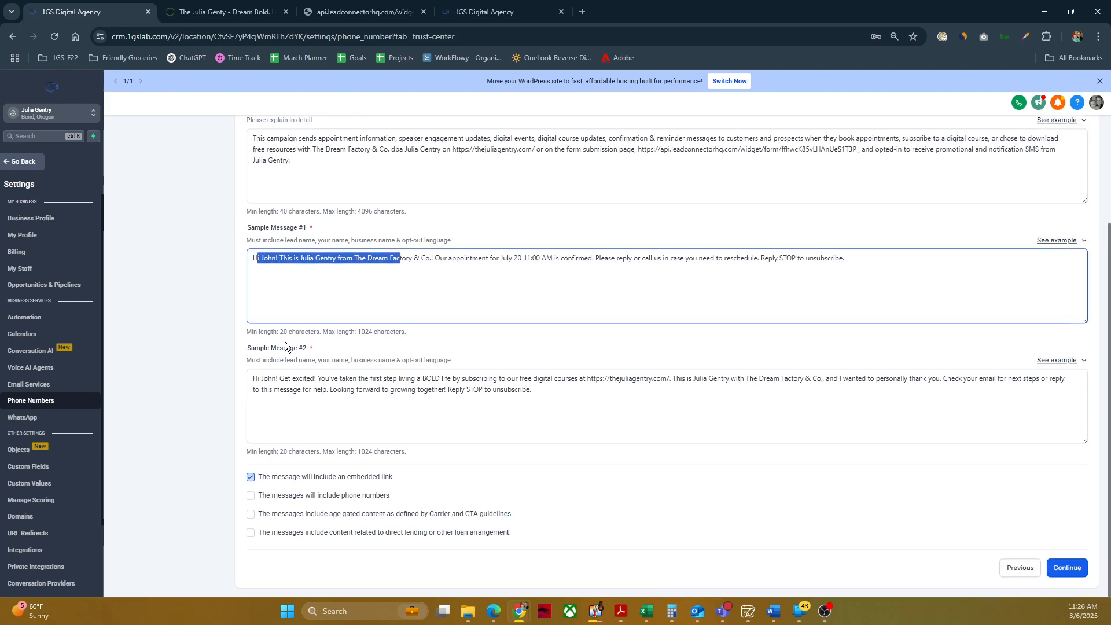
Step: Review the full text of Sample Message #2, including its free digital course link and opt-out language
{"action": "left_click", "coordinate": [305, 378]}
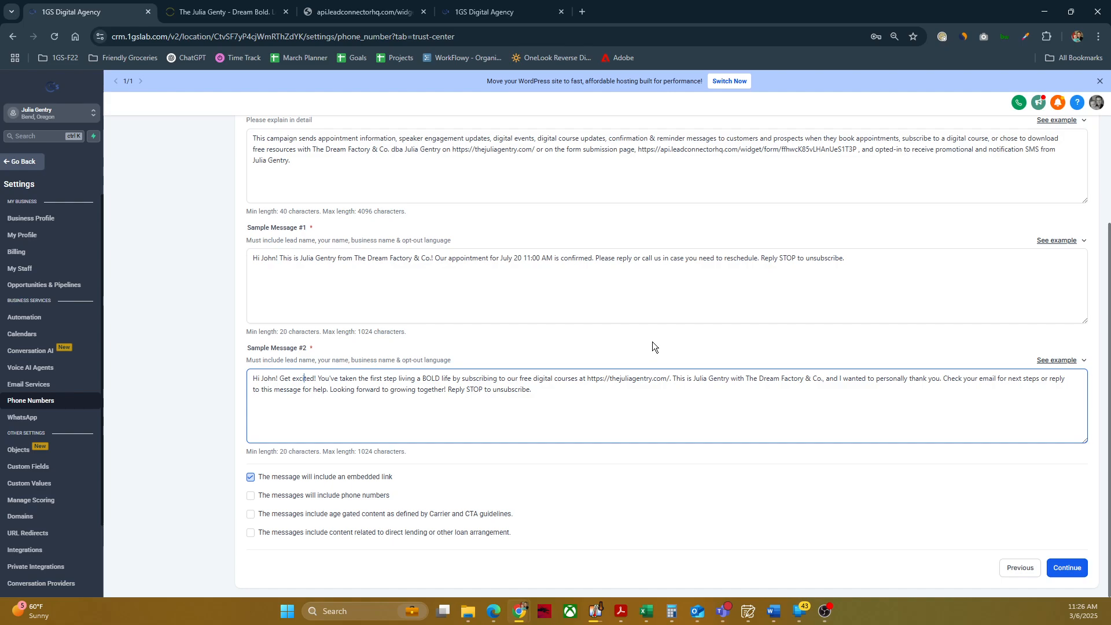
{"action": "left_click_drag", "start_coordinate": [546, 389], "coordinate": [293, 342]}
{"action": "left_click", "coordinate": [258, 353]}
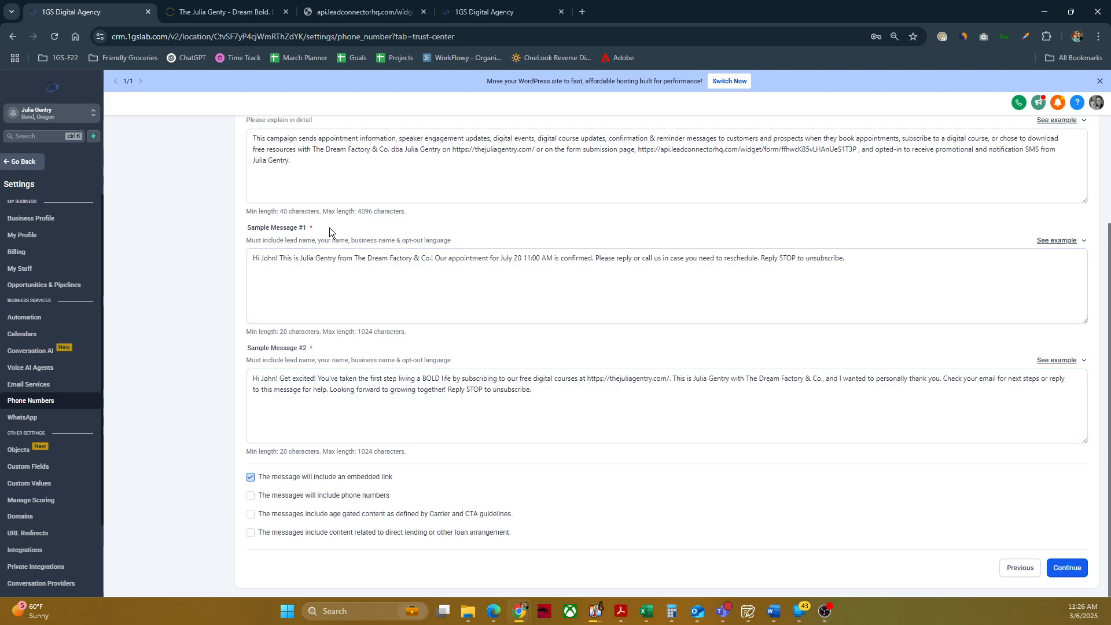
Step: Review Sample Messages #1 and #2 against the required-content note, and examine the opt-out sentence in Sample Message #2
{"action": "left_click", "coordinate": [353, 259]}
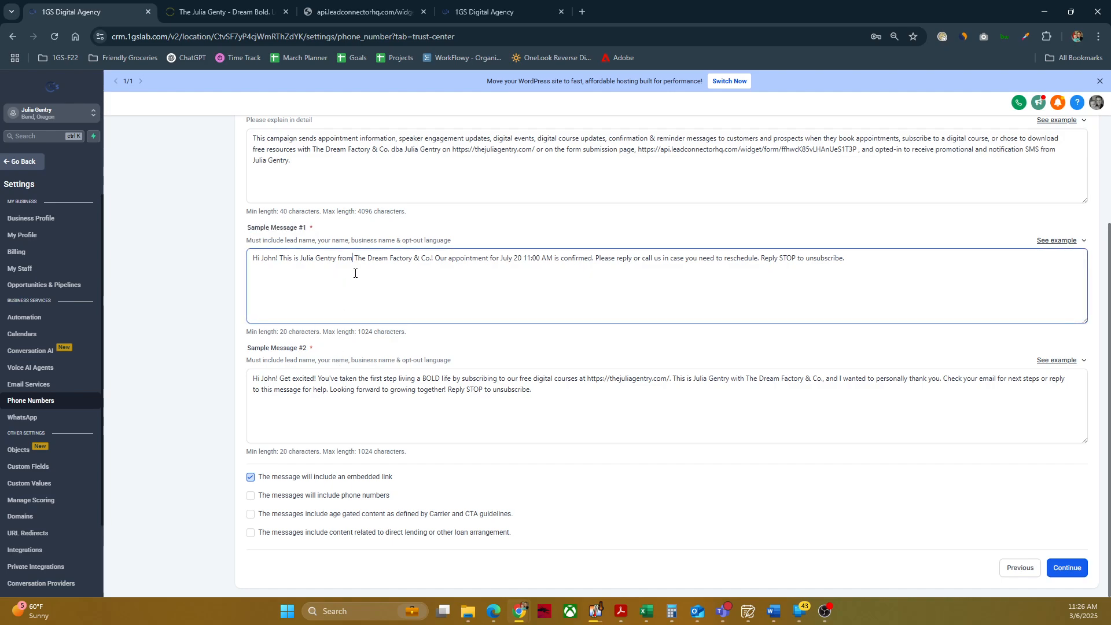
{"action": "left_click", "coordinate": [427, 397]}
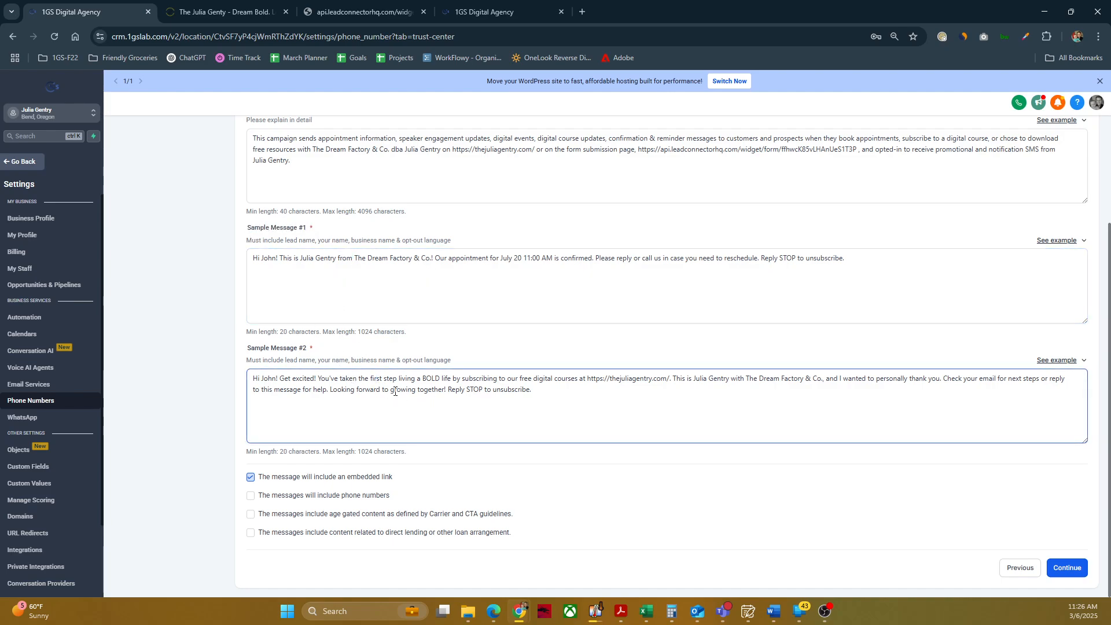
{"action": "left_click_drag", "start_coordinate": [533, 389], "coordinate": [258, 379]}
{"action": "left_click", "coordinate": [414, 392]}
{"action": "left_click_drag", "start_coordinate": [456, 361], "coordinate": [272, 359]}
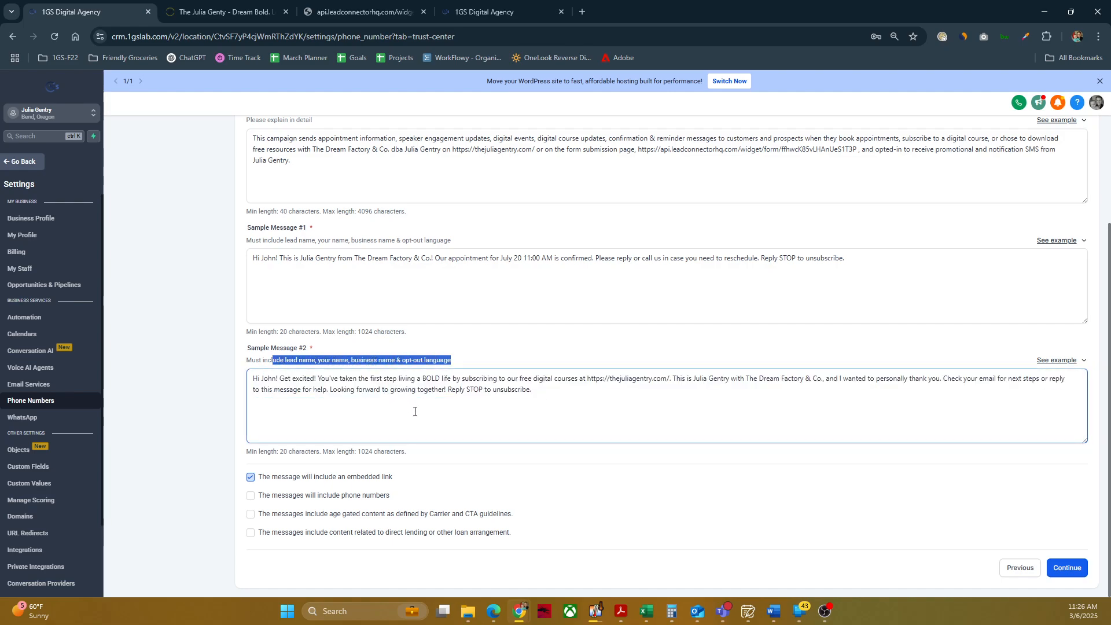
{"action": "left_click", "coordinate": [447, 391]}
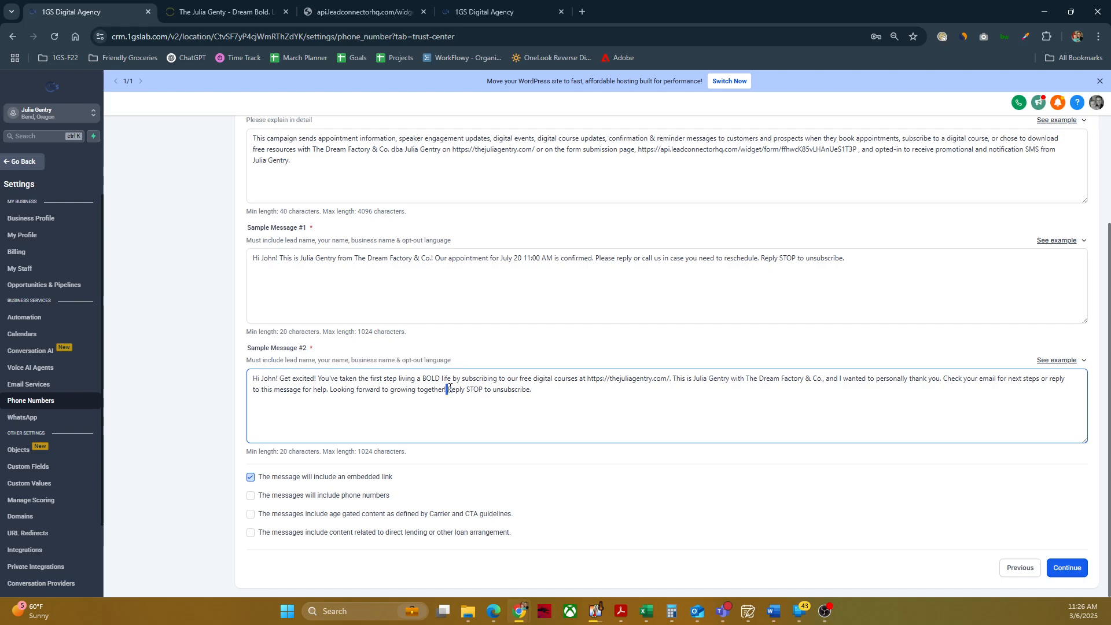
{"action": "left_click_drag", "start_coordinate": [447, 389], "coordinate": [538, 386]}
{"action": "left_click", "coordinate": [573, 391]}
Step: Check the greeting of Sample Message #2 against the required lead name and sender name
{"action": "left_click_drag", "start_coordinate": [284, 359], "coordinate": [318, 359]}
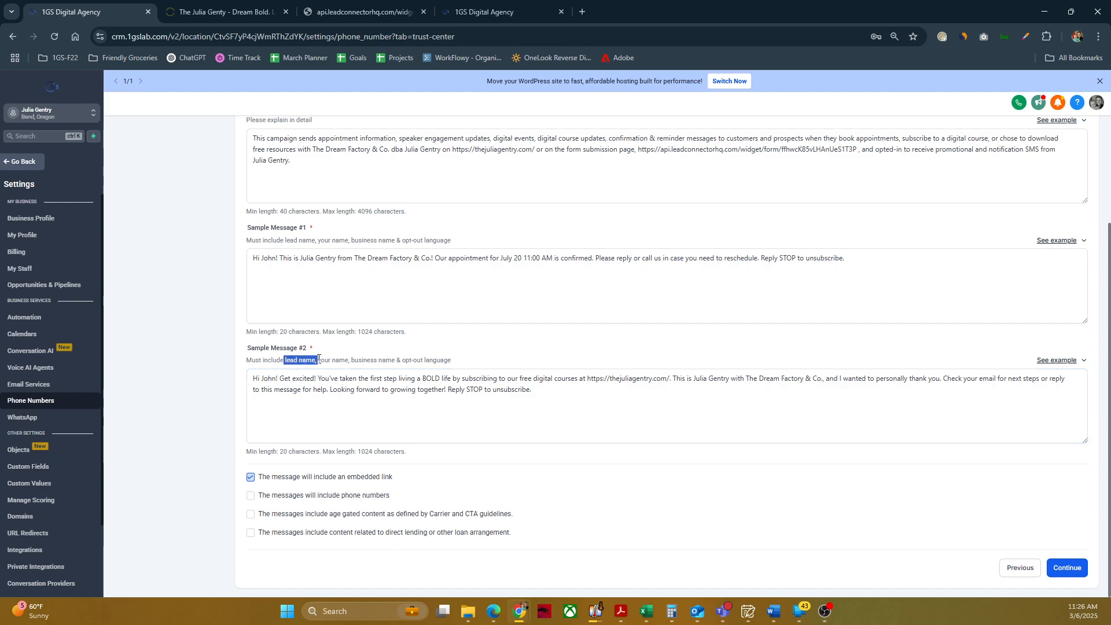
{"action": "left_click", "coordinate": [275, 379]}
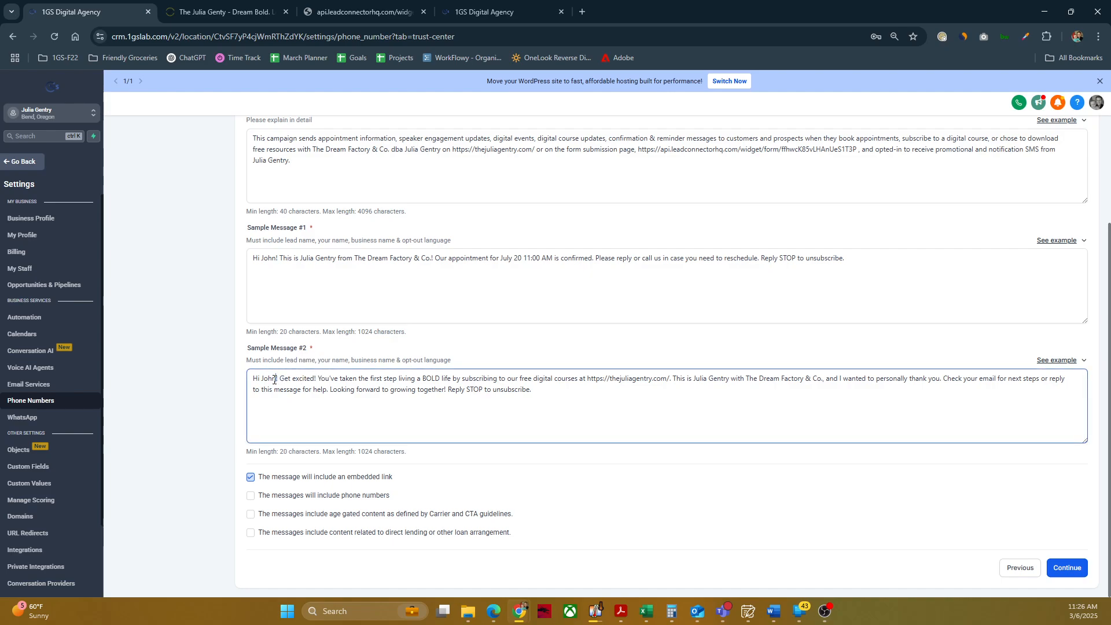
{"action": "double_click", "coordinate": [272, 379]}
{"action": "left_click_drag", "start_coordinate": [317, 360], "coordinate": [347, 359]}
{"action": "left_click", "coordinate": [481, 405]}
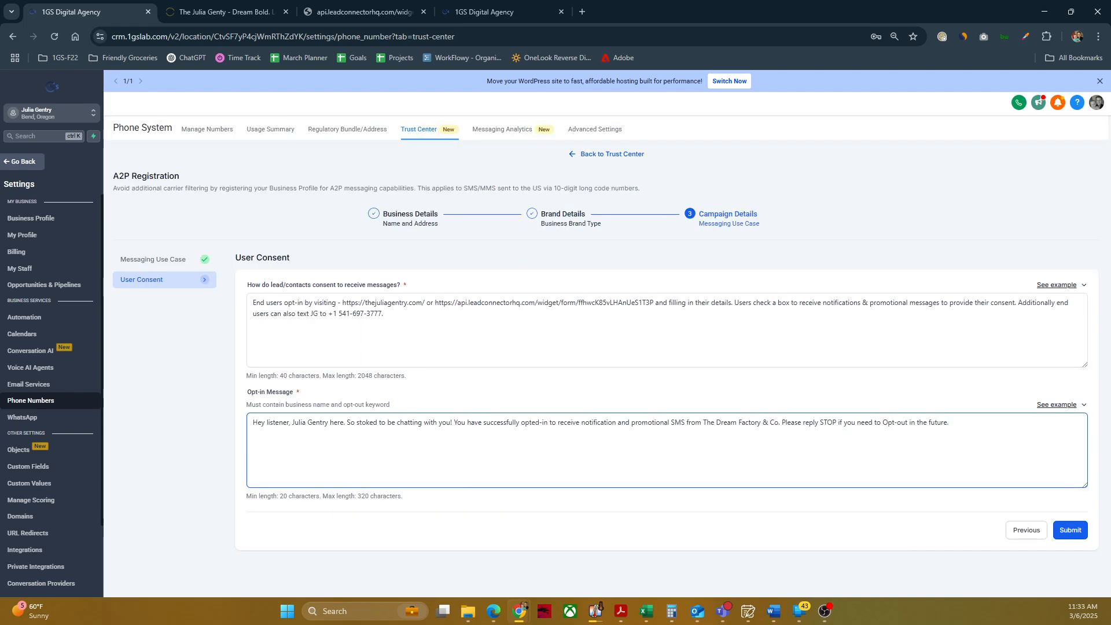
Step: Review the User Consent description of how contacts opt in through the website, the form link, the consent checkbox and texting a keyword
{"action": "left_click", "coordinate": [414, 315]}
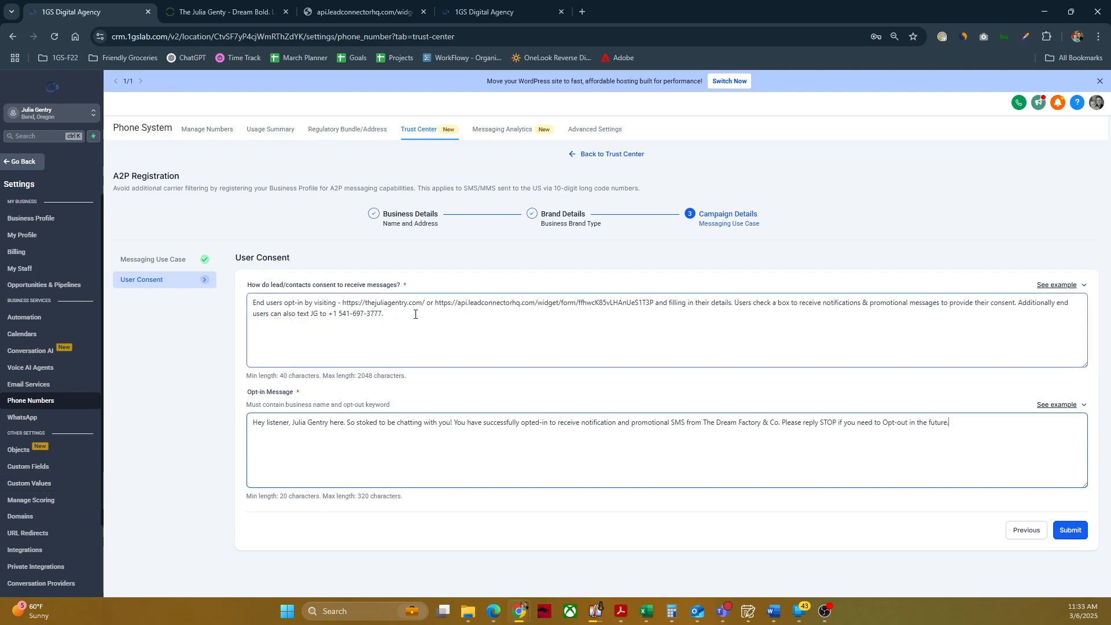
{"action": "left_click_drag", "start_coordinate": [414, 314], "coordinate": [250, 303]}
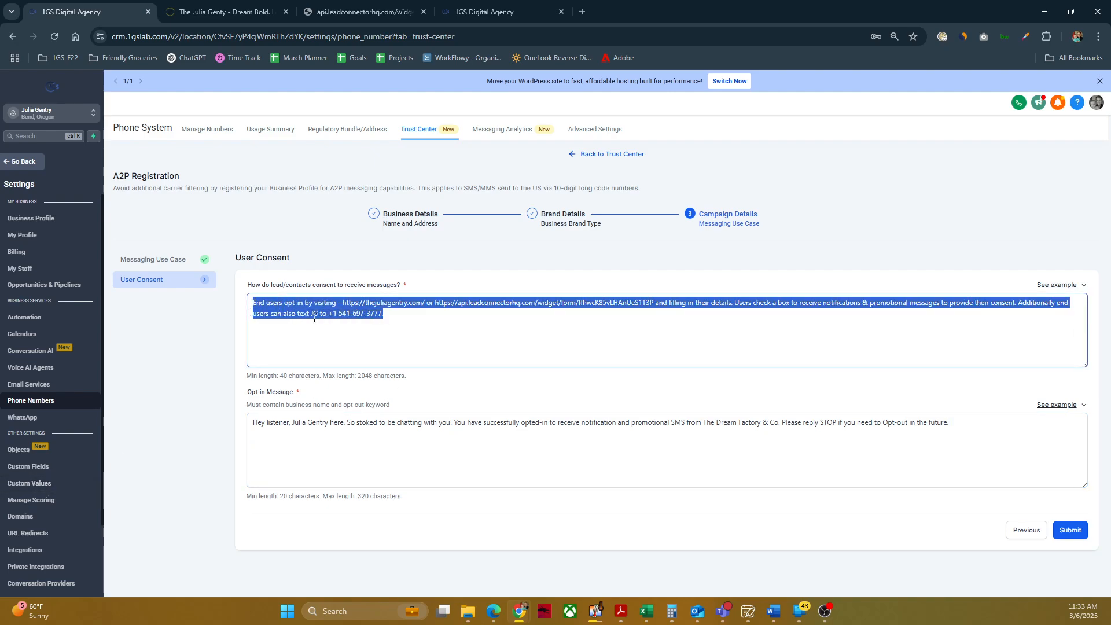
{"action": "left_click", "coordinate": [398, 316]}
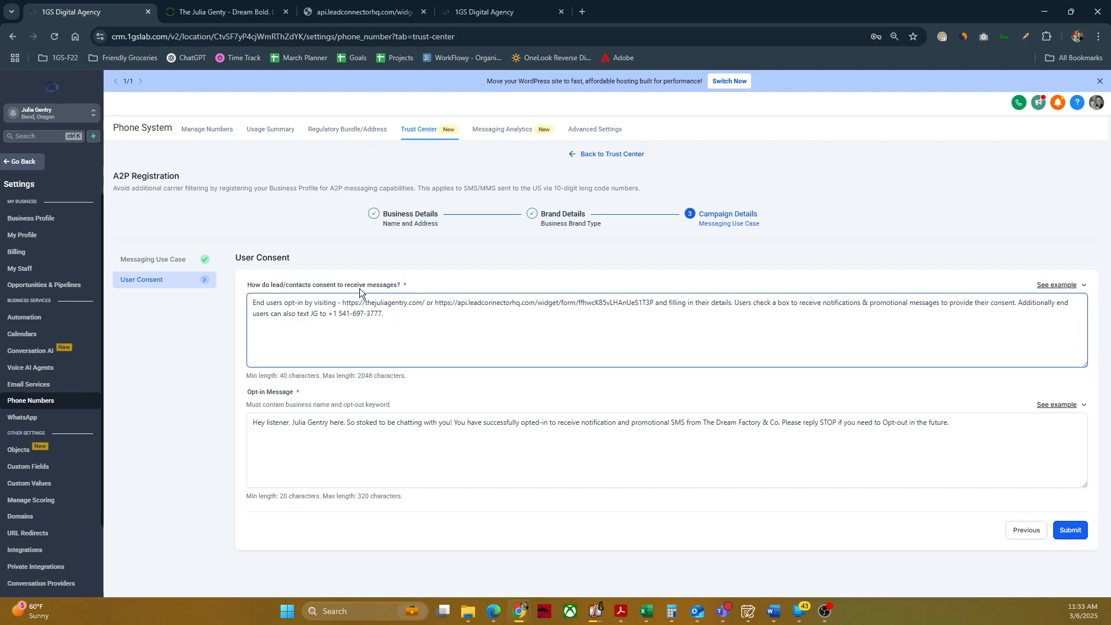
{"action": "left_click_drag", "start_coordinate": [387, 317], "coordinate": [248, 308]}
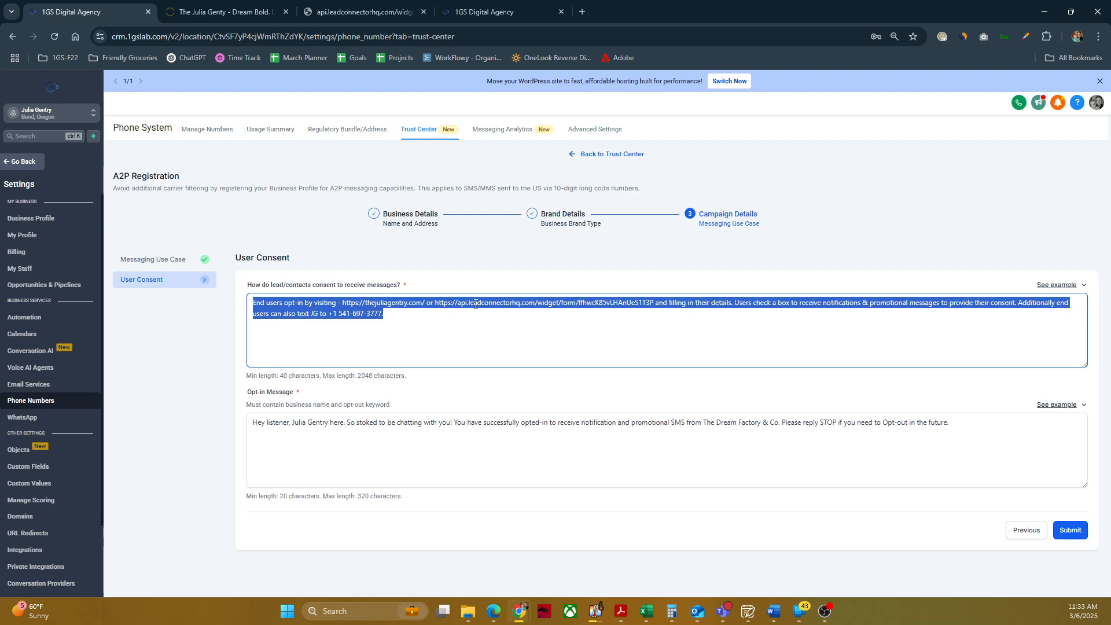
{"action": "left_click", "coordinate": [673, 313]}
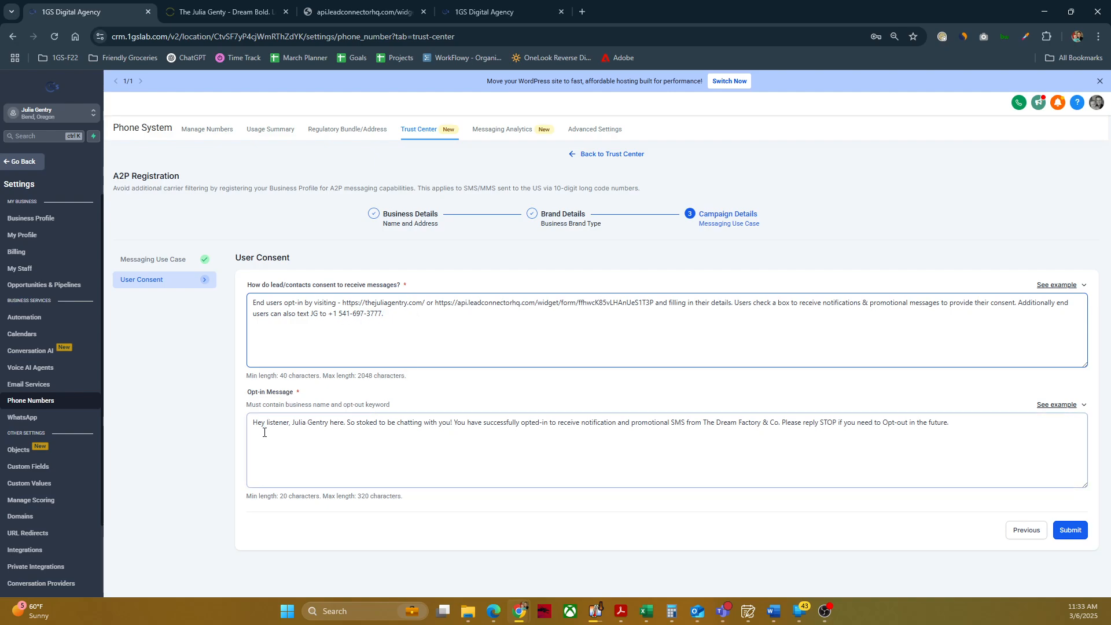
Step: Check the Opt-in Message's greeting and STOP wording against the business name and opt-out keyword requirement
{"action": "left_click_drag", "start_coordinate": [254, 422], "coordinate": [334, 422]}
{"action": "left_click", "coordinate": [339, 425]}
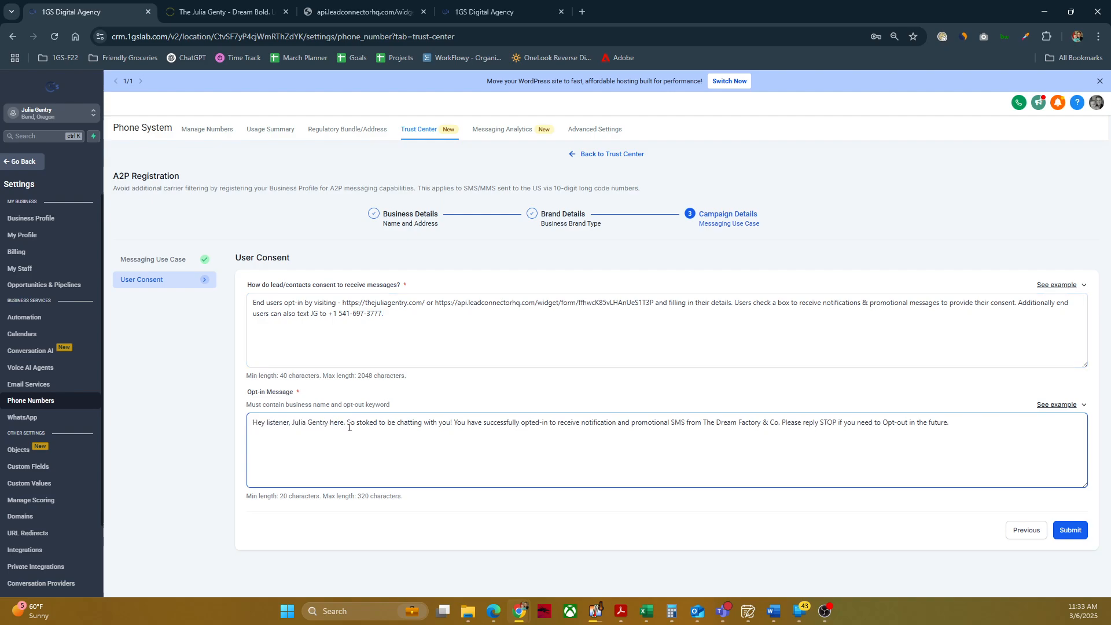
{"action": "double_click", "coordinate": [288, 426]}
{"action": "left_click_drag", "start_coordinate": [247, 404], "coordinate": [390, 404]}
{"action": "left_click", "coordinate": [915, 453]}
{"action": "left_click_drag", "start_coordinate": [969, 423], "coordinate": [787, 439]}
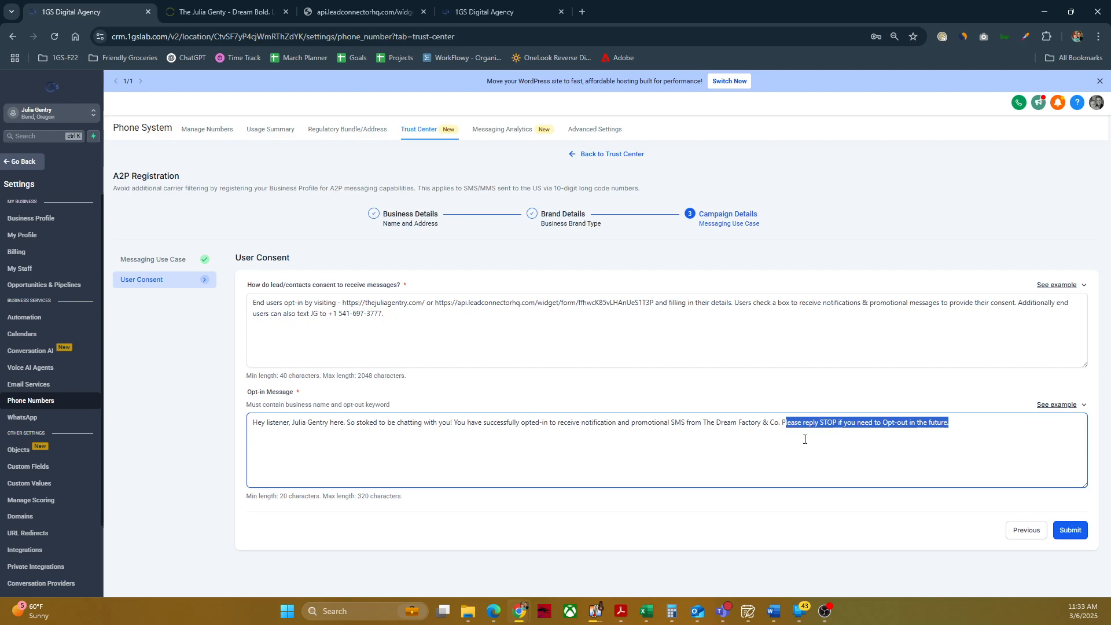
{"action": "left_click", "coordinate": [921, 480]}
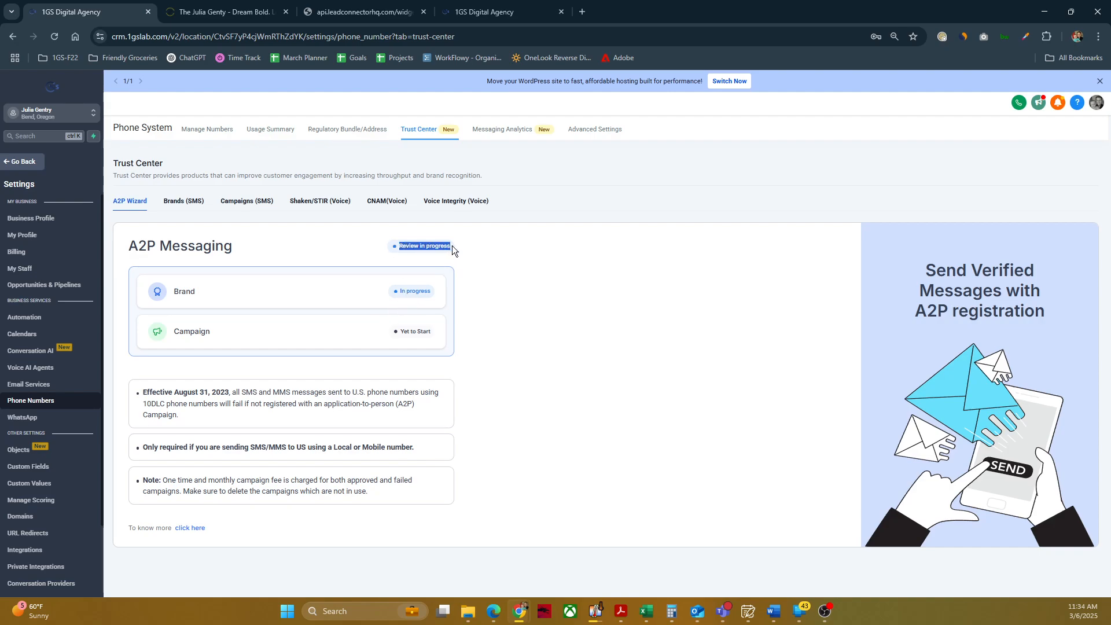
Step: Check the A2P Messaging review status in the Trust Center, and switch to the Friendly Groceries sub-account
{"action": "left_click_drag", "start_coordinate": [280, 252], "coordinate": [432, 279]}
{"action": "left_click", "coordinate": [275, 293]}
{"action": "left_click", "coordinate": [72, 114]}
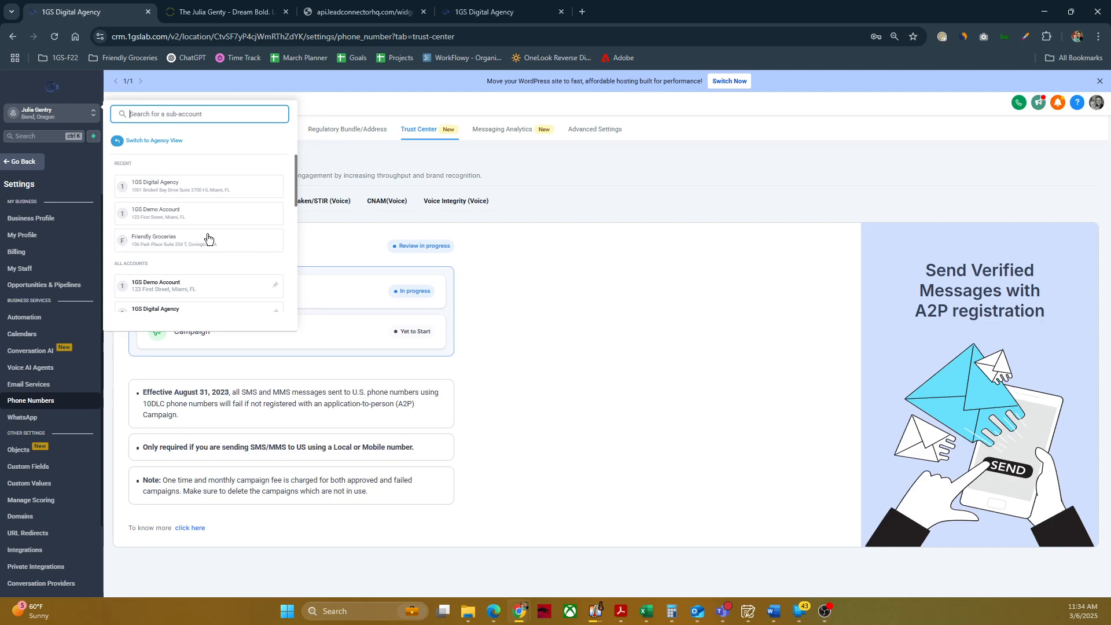
{"action": "left_click", "coordinate": [172, 242]}
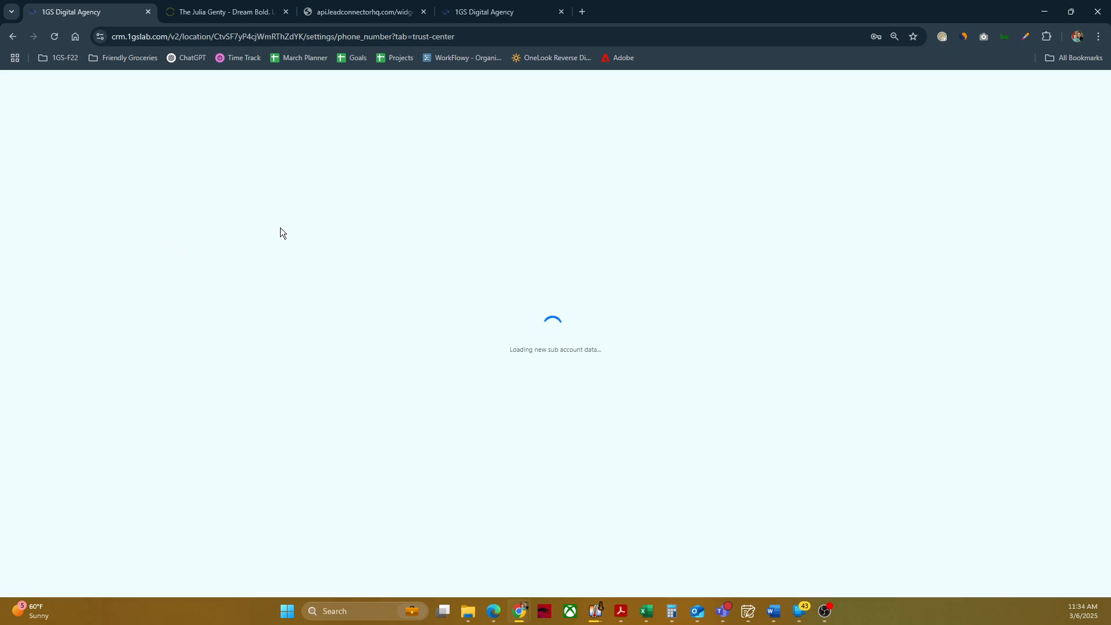